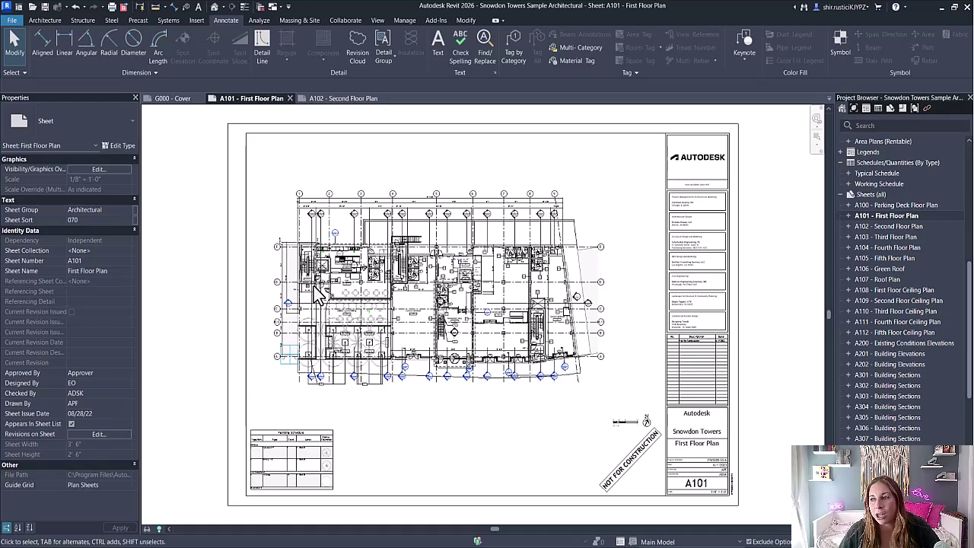
# Anchor the L1 viewport on A101 at Top Left and save its position as 'Overall Plans'
pyautogui.click(420, 314)
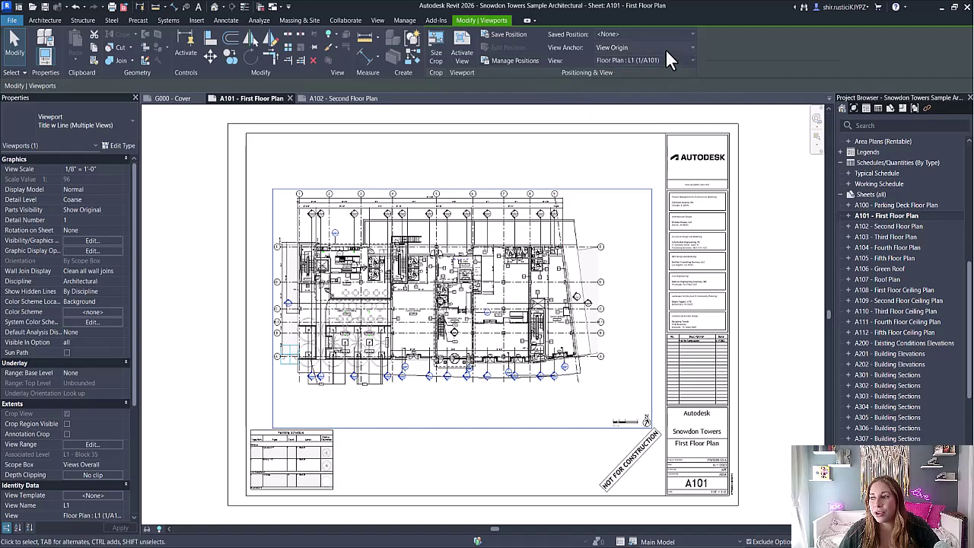
pyautogui.click(614, 48)
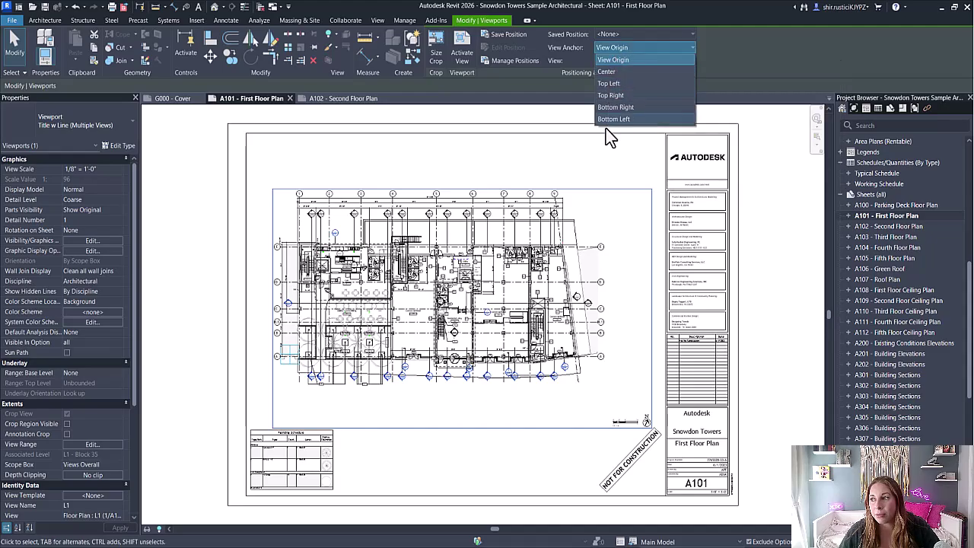
pyautogui.click(613, 84)
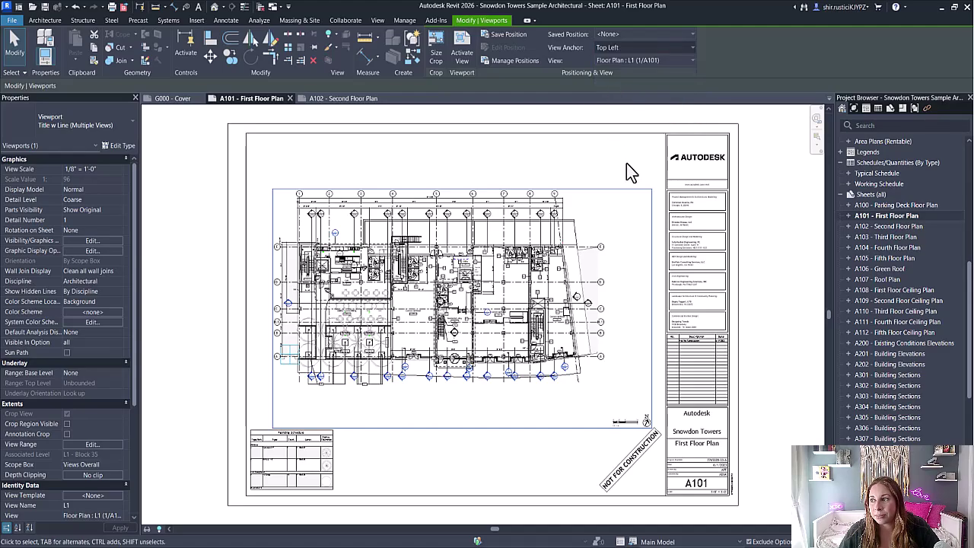
pyautogui.click(503, 34)
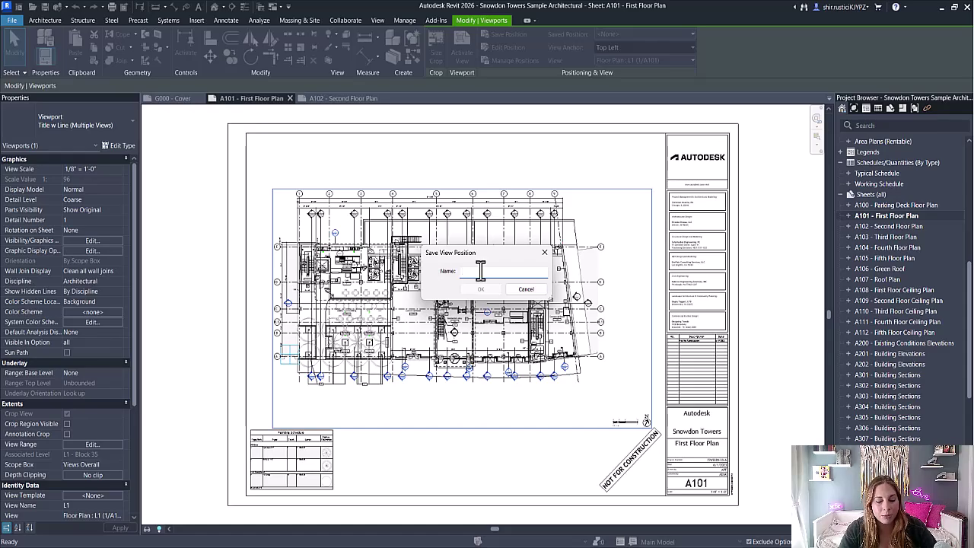
pyautogui.write('Overall Plans')
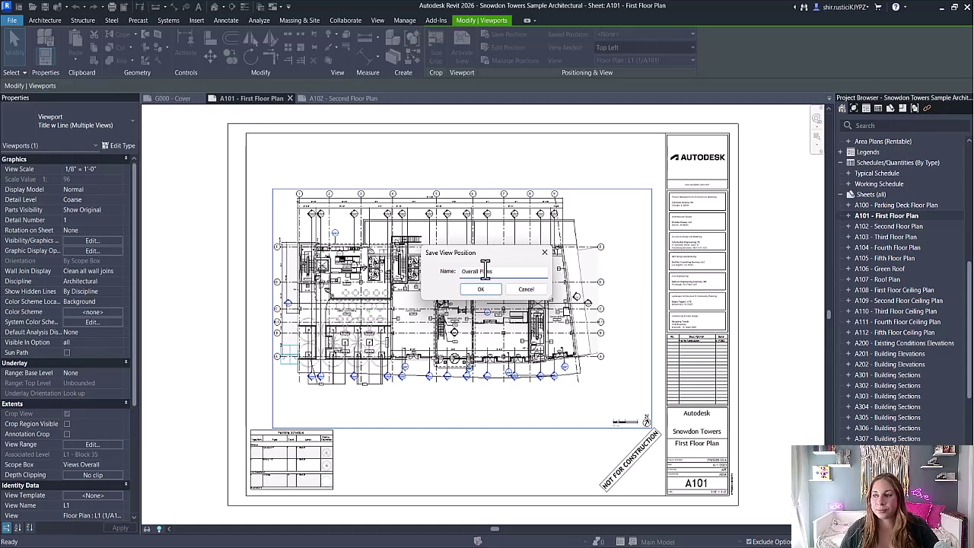
pyautogui.press('Return')
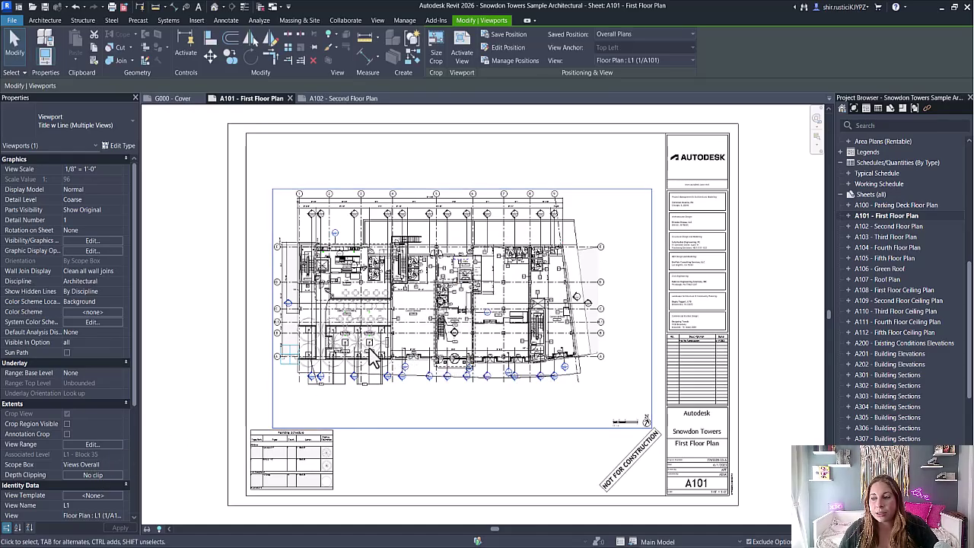
pyautogui.click(210, 294)
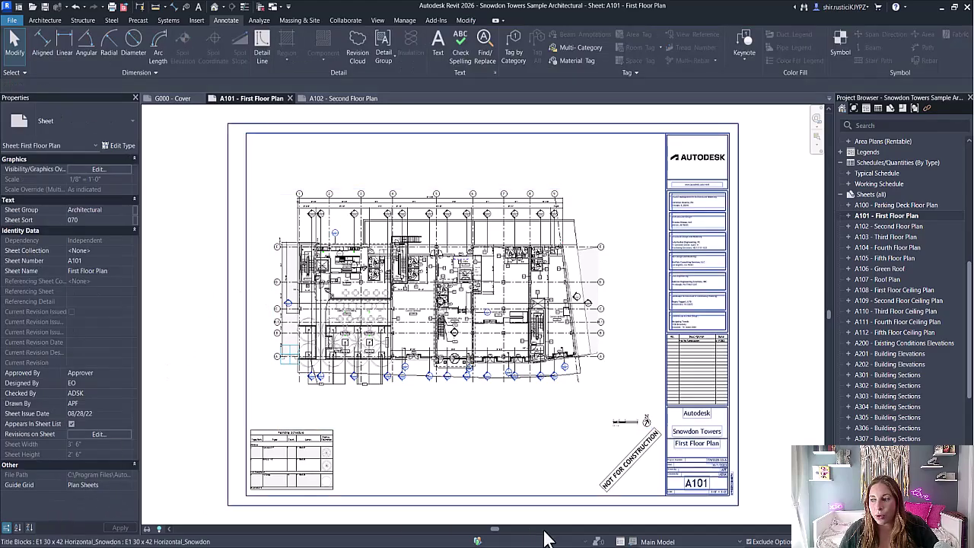
# Apply the Overall Plans saved position to the second floor viewport on A102
pyautogui.doubleClick(900, 223)
pyautogui.click(431, 262)
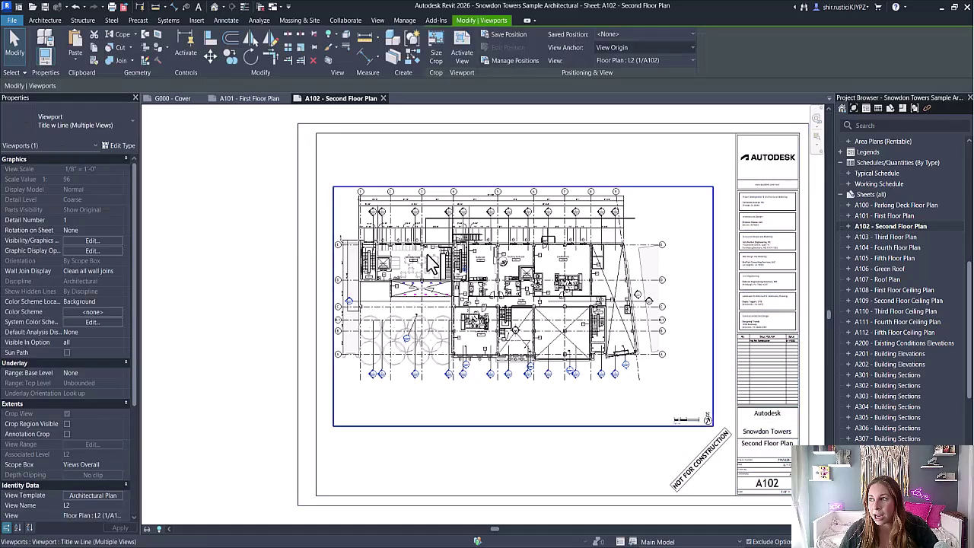
pyautogui.click(648, 36)
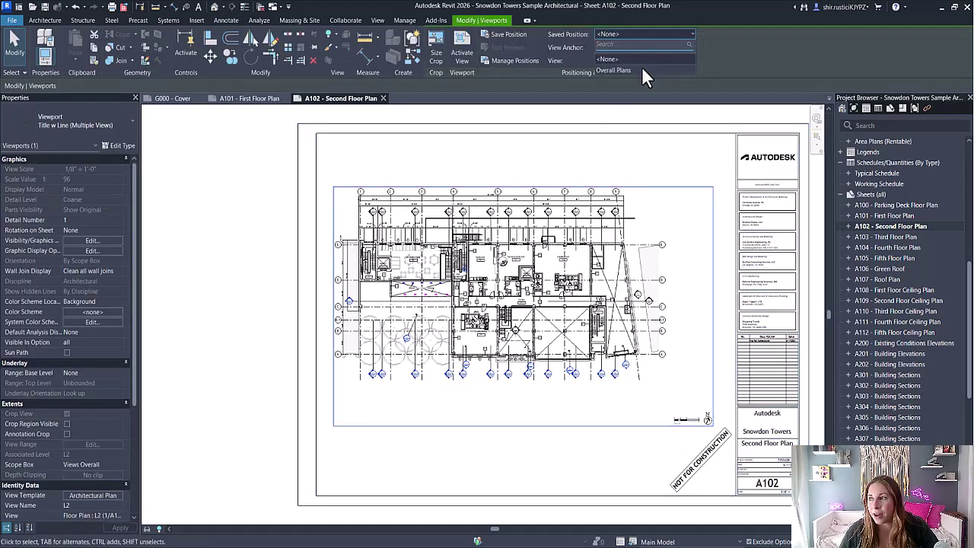
pyautogui.click(641, 68)
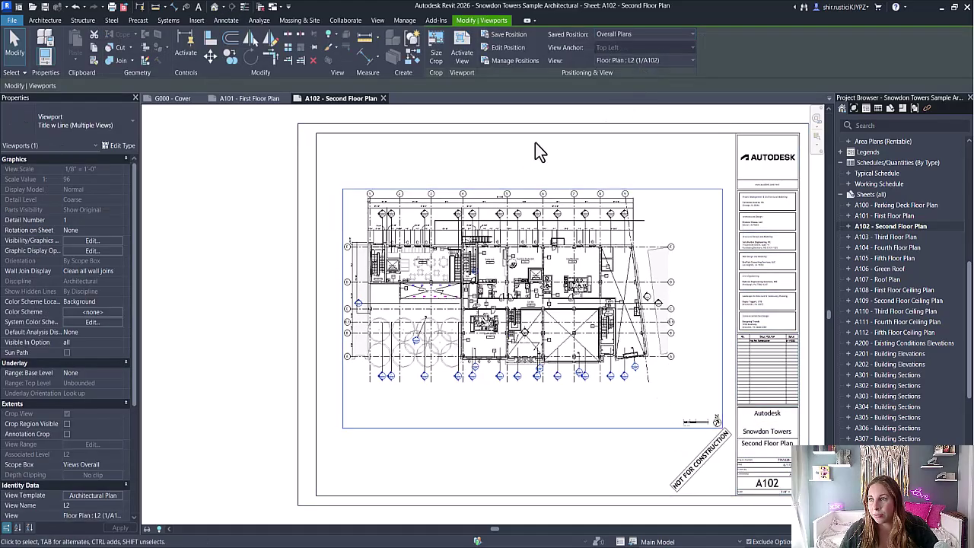
# Edit the Overall Plans position on A101, moving the L1 viewport up-left for all placed views
pyautogui.click(221, 99)
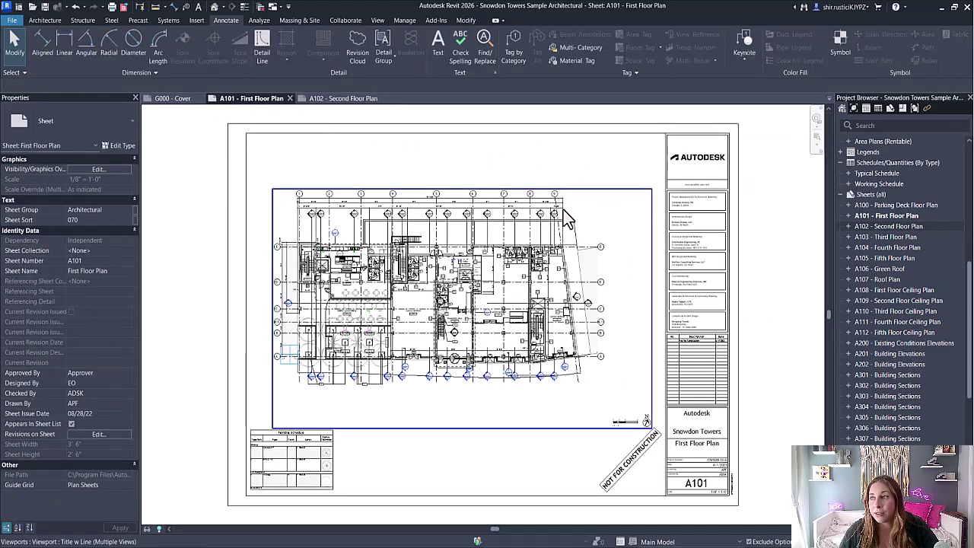
pyautogui.click(555, 221)
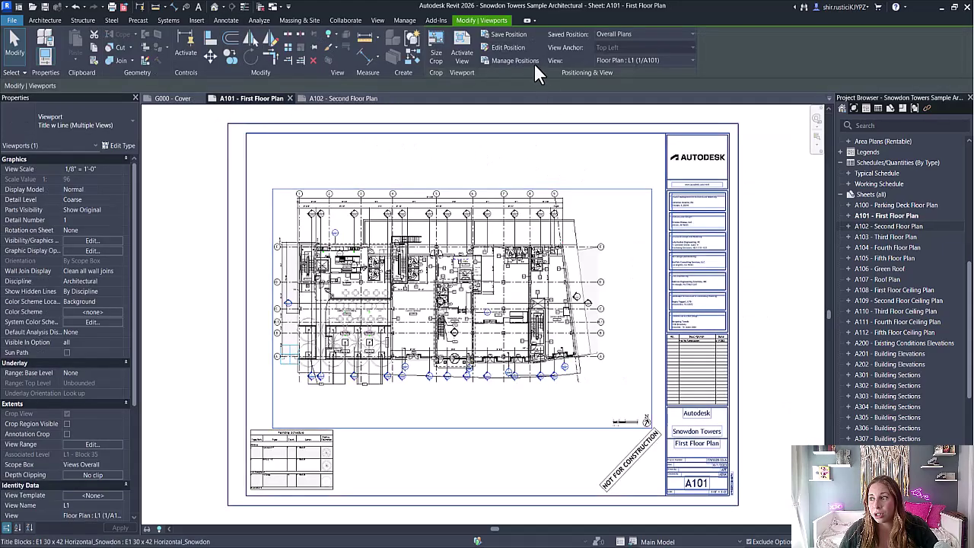
pyautogui.click(520, 47)
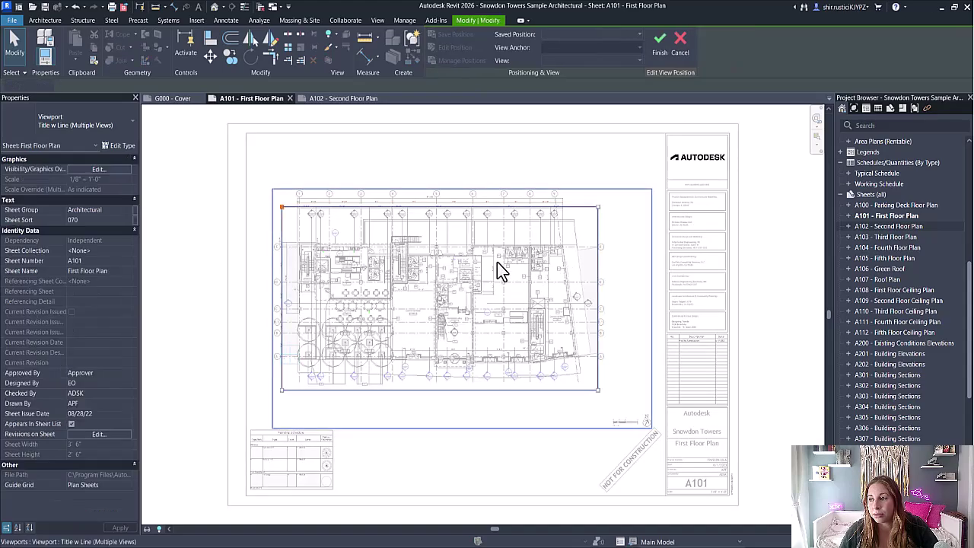
pyautogui.moveTo(512, 296); pyautogui.dragTo(489, 239)
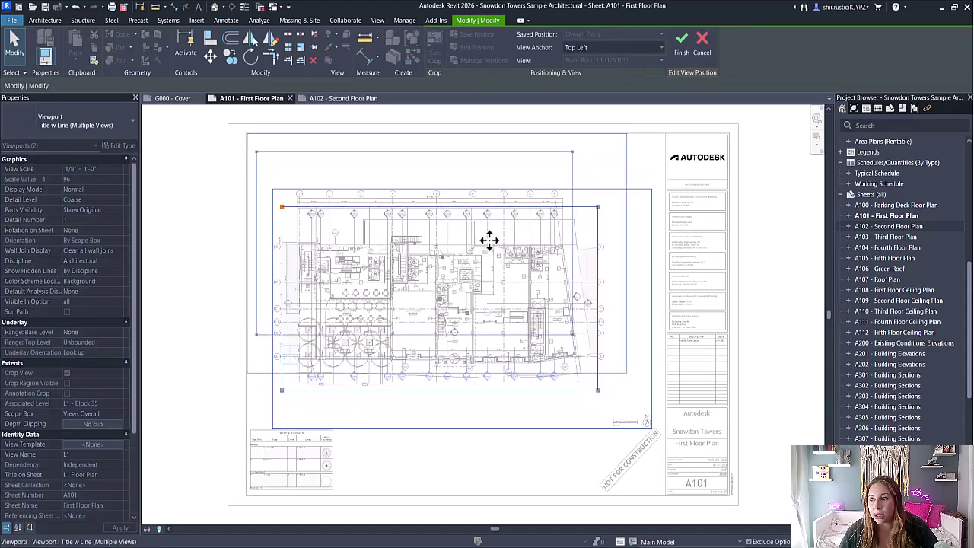
pyautogui.press('Escape')
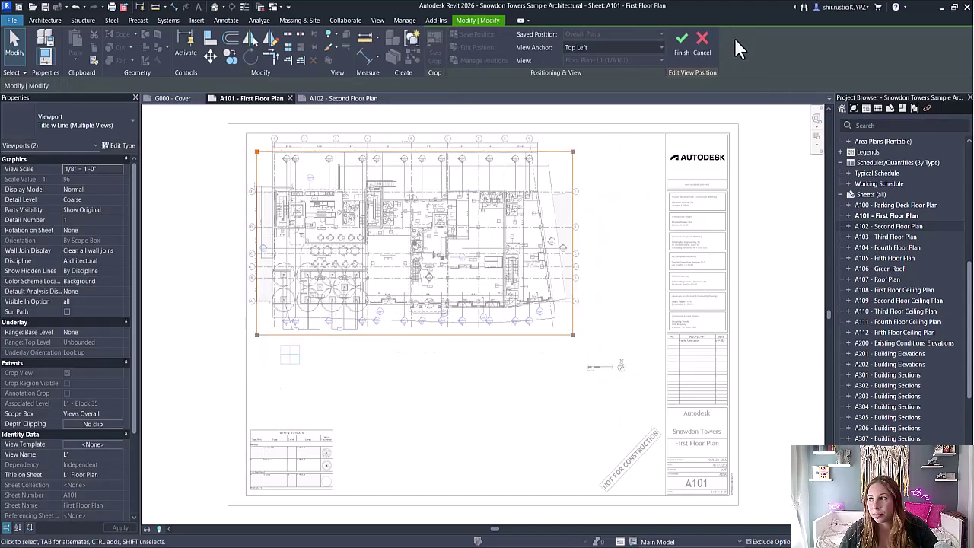
pyautogui.click(680, 41)
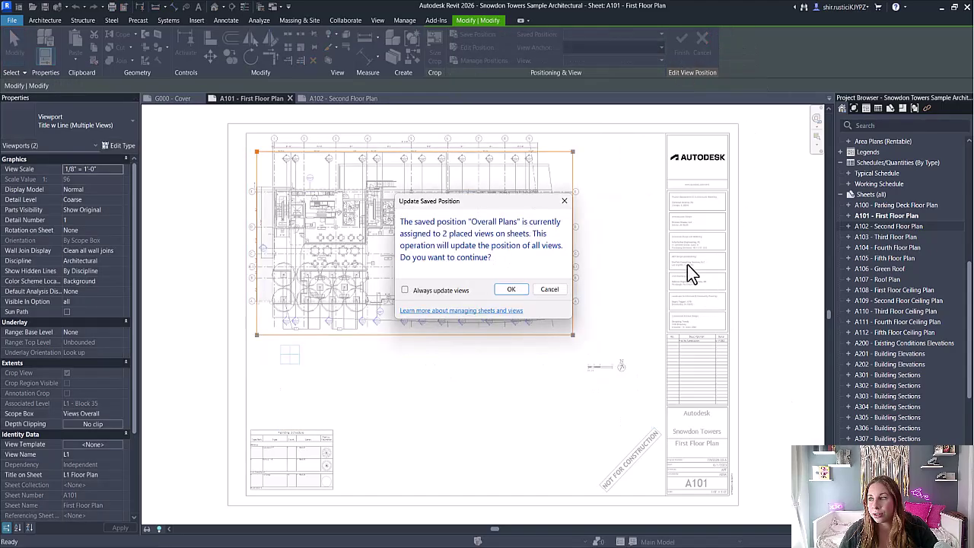
pyautogui.click(511, 289)
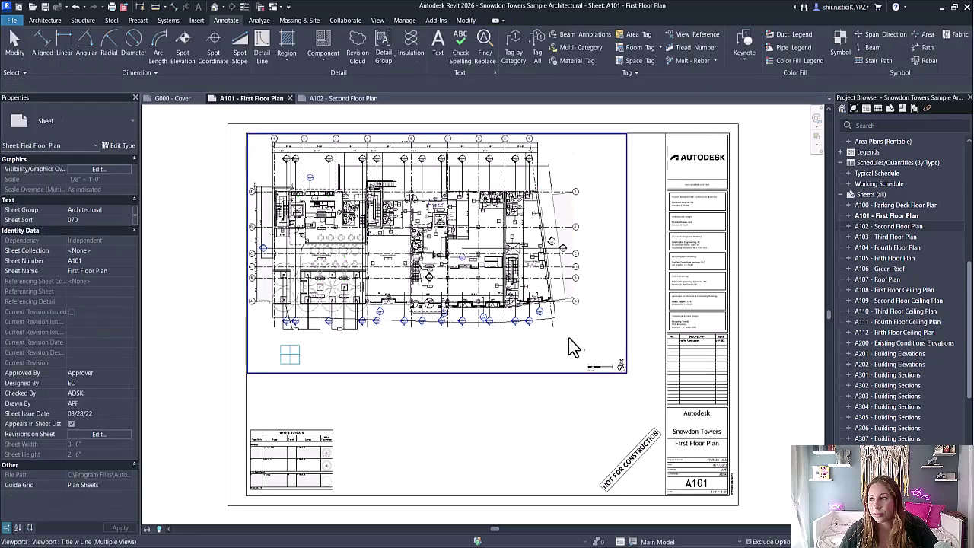
# Switch to the A102 - Second Floor Plan sheet to reach the L2 floor plan
pyautogui.click(348, 99)
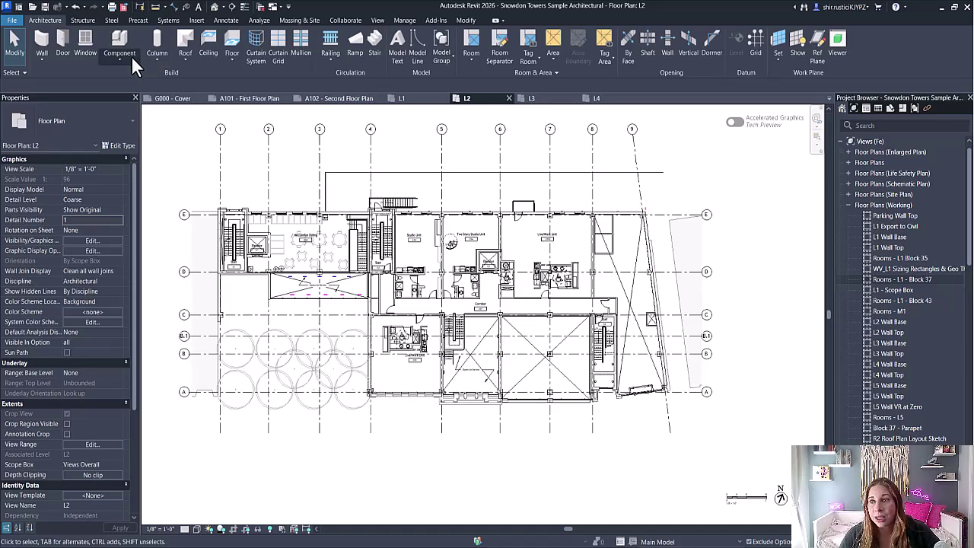
# Start an Interior - 1 1/2" Tile wall set to place walls by room
pyautogui.click(41, 44)
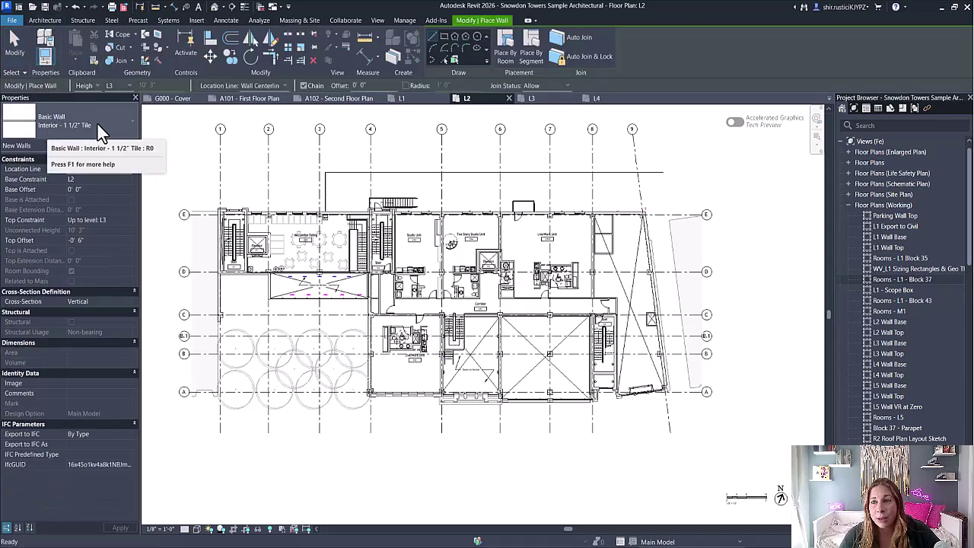
pyautogui.click(98, 120)
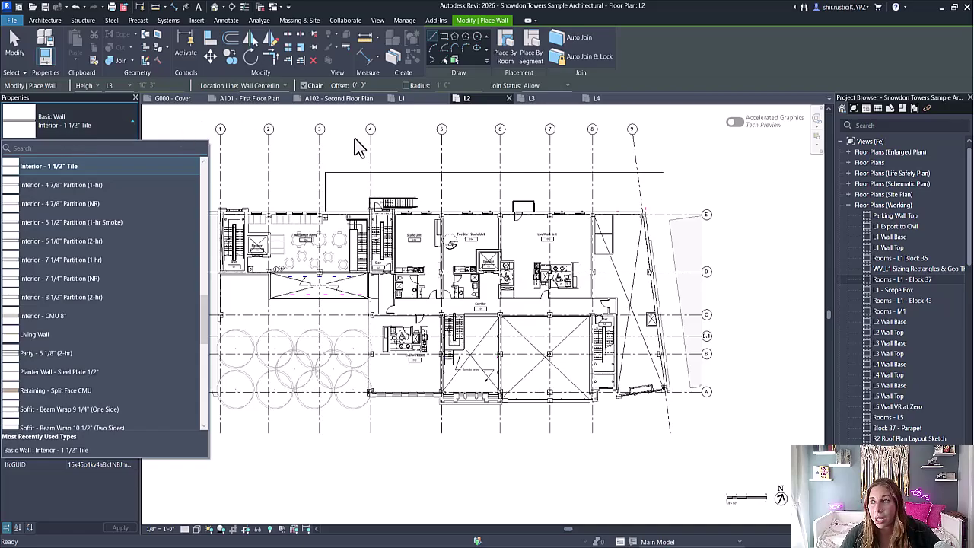
pyautogui.moveTo(359, 145); pyautogui.dragTo(390, 201, button='middle')
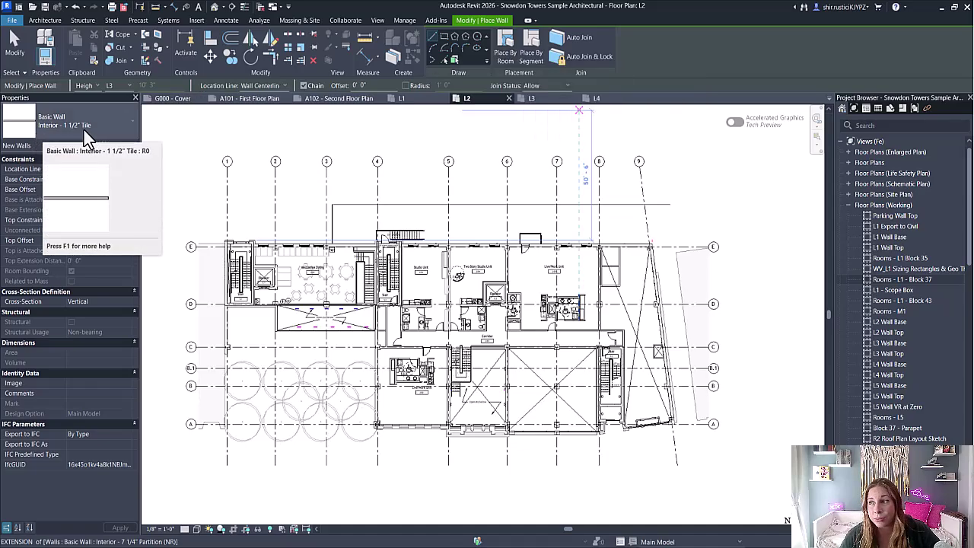
pyautogui.click(502, 54)
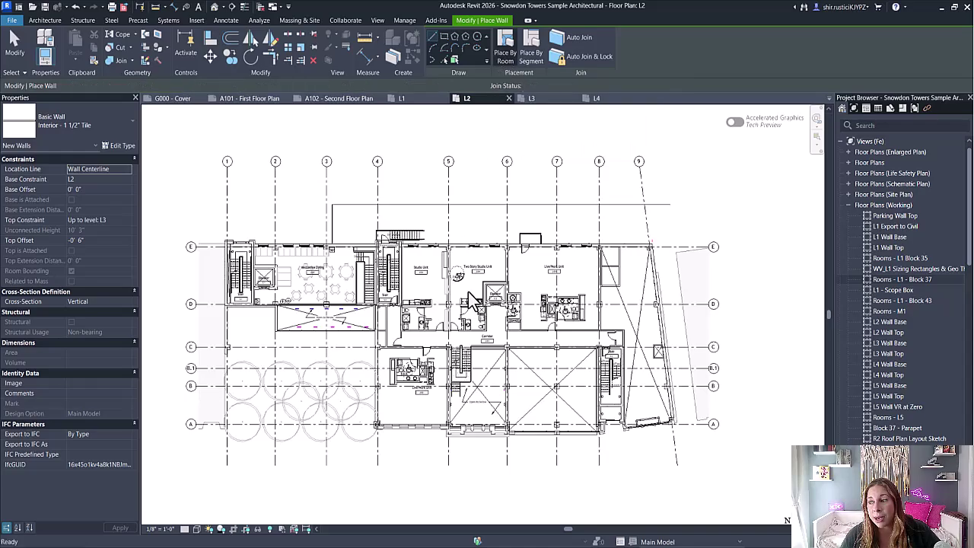
# Wrap the washer/dryer closet in unit 204 with tile finish walls
pyautogui.scroll(2, 426, 335)
pyautogui.scroll(4, 426, 338)
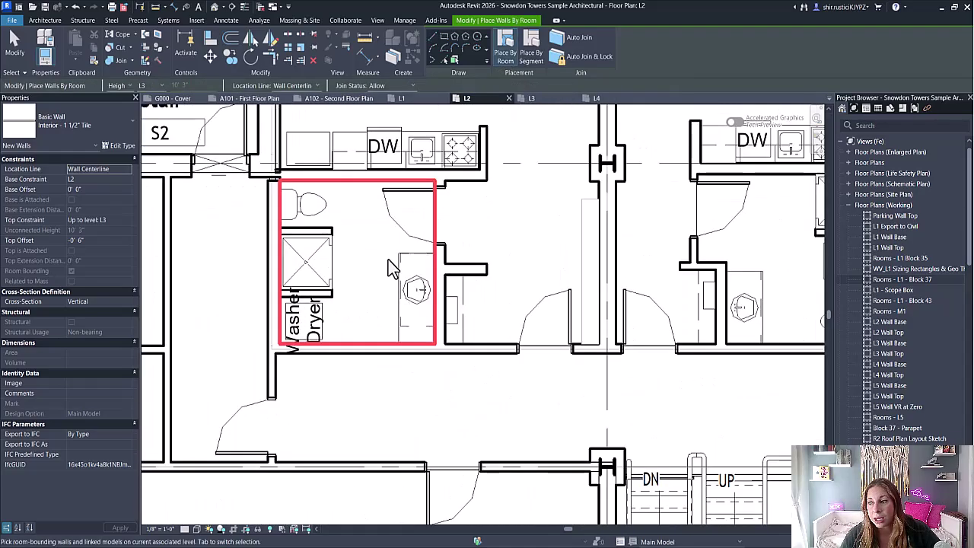
pyautogui.moveTo(396, 267); pyautogui.dragTo(357, 303, button='middle')
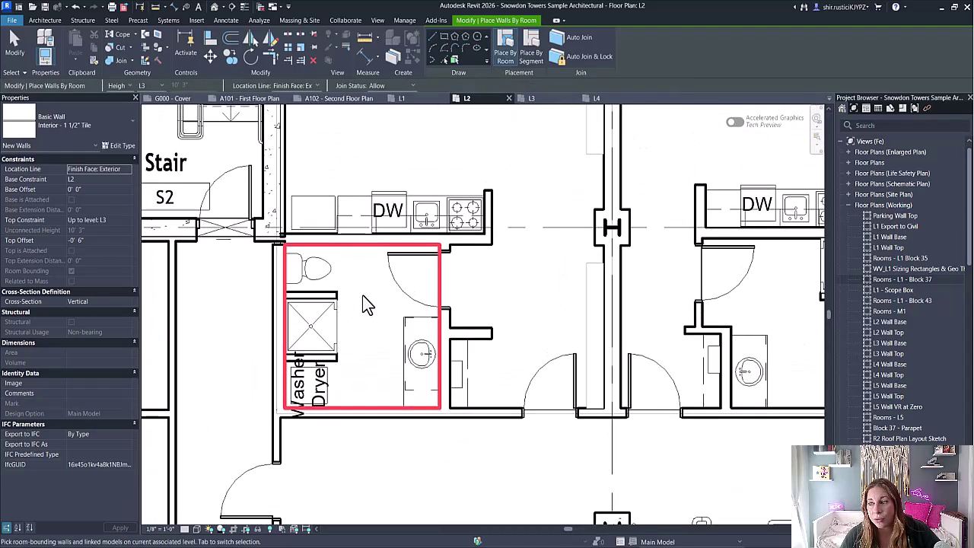
pyautogui.click(395, 373)
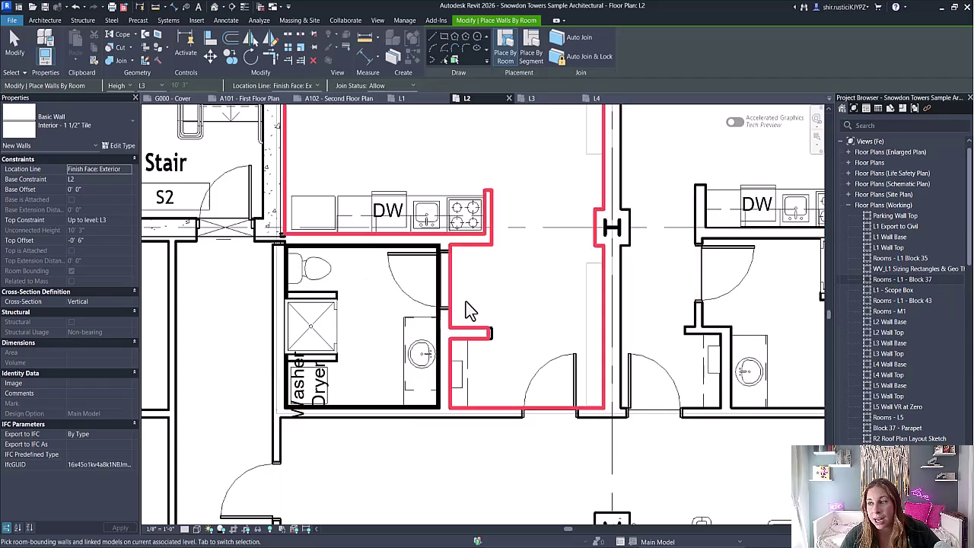
pyautogui.scroll(2, 468, 308)
pyautogui.scroll(-5, 317, 310)
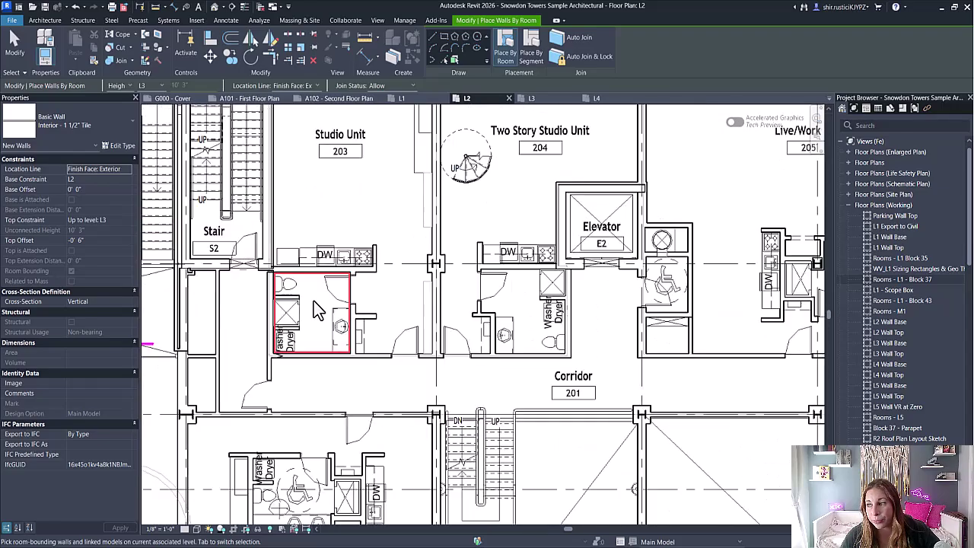
pyautogui.scroll(3, 562, 323)
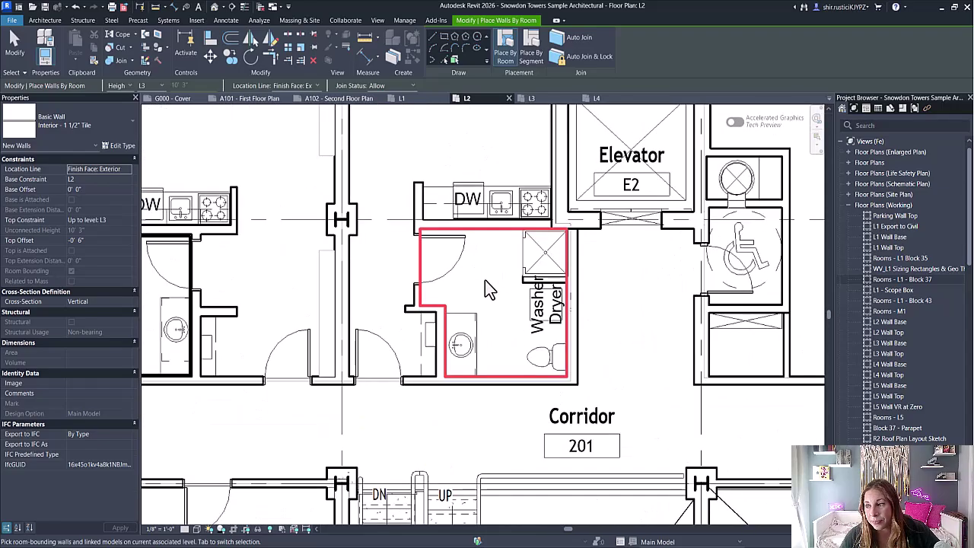
pyautogui.click(489, 289)
pyautogui.scroll(-2, 416, 351)
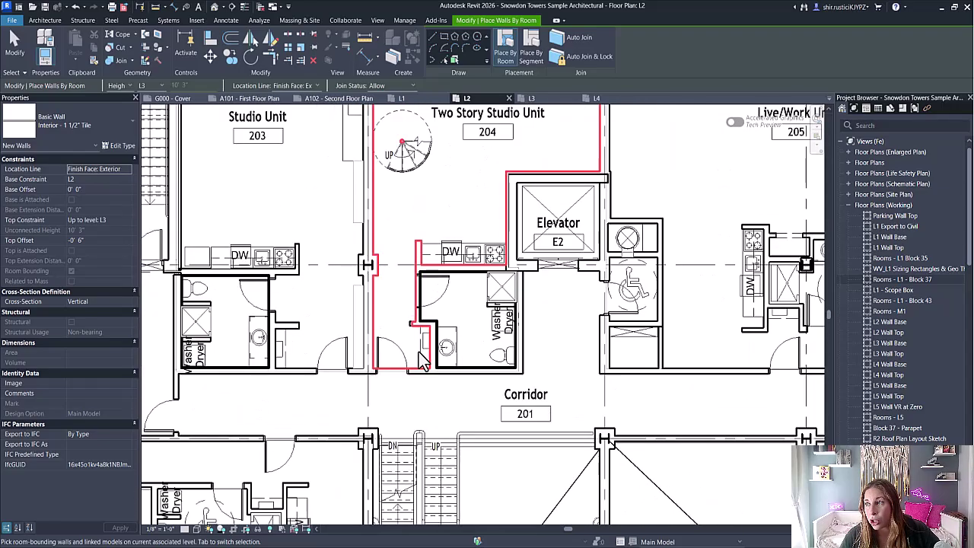
# Switch to Place By Segment and bring the accessible unit bathroom into view
pyautogui.click(530, 59)
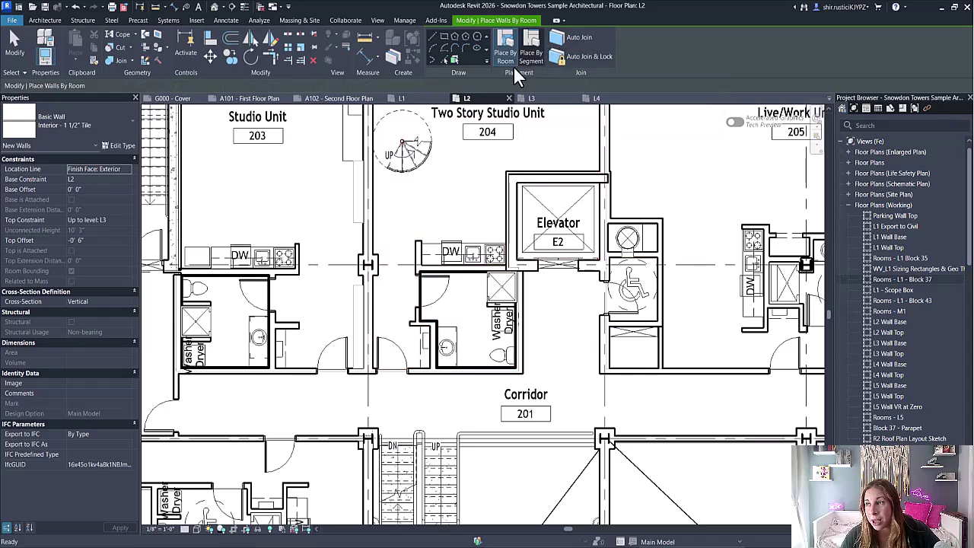
pyautogui.moveTo(578, 302); pyautogui.dragTo(351, 274, button='middle')
pyautogui.scroll(3, 545, 253)
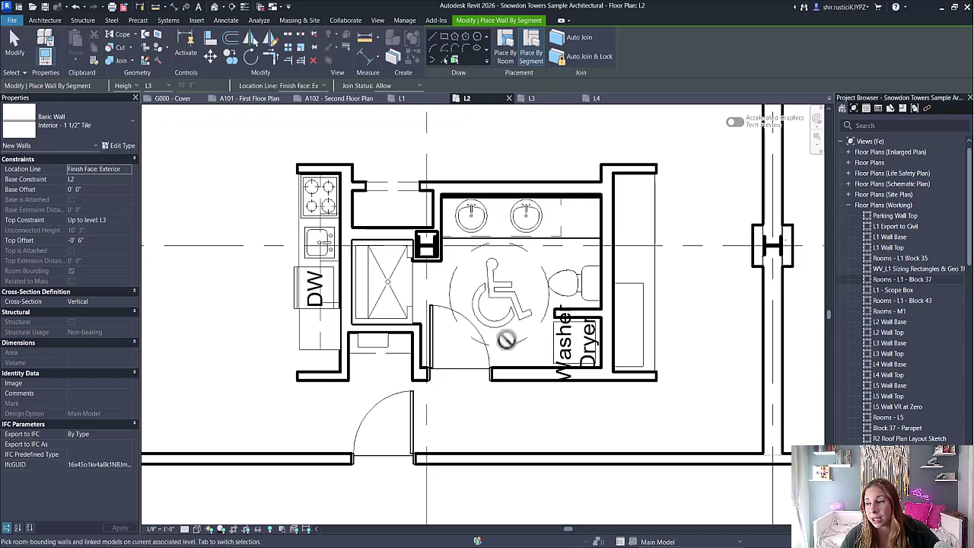
pyautogui.scroll(-6, 505, 342)
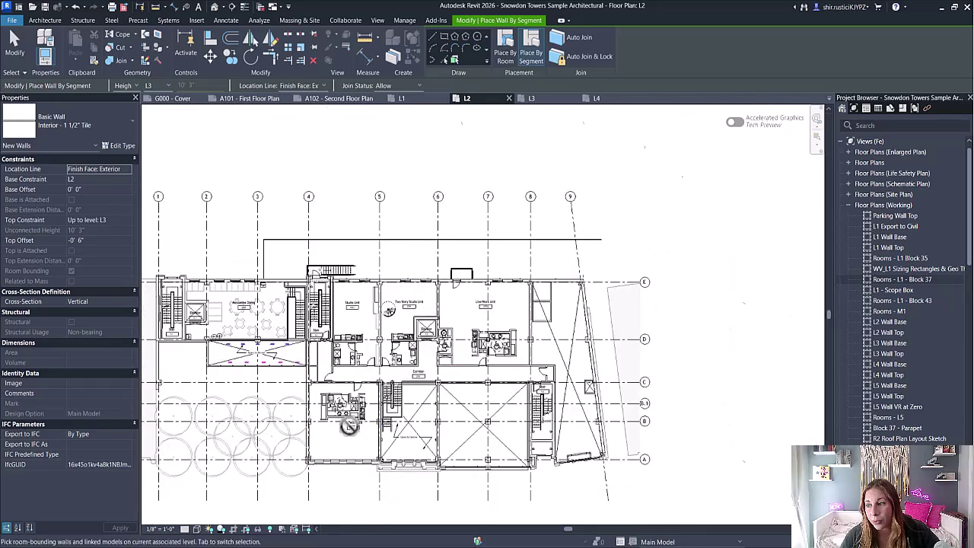
pyautogui.scroll(4, 332, 385)
pyautogui.scroll(5, 332, 385)
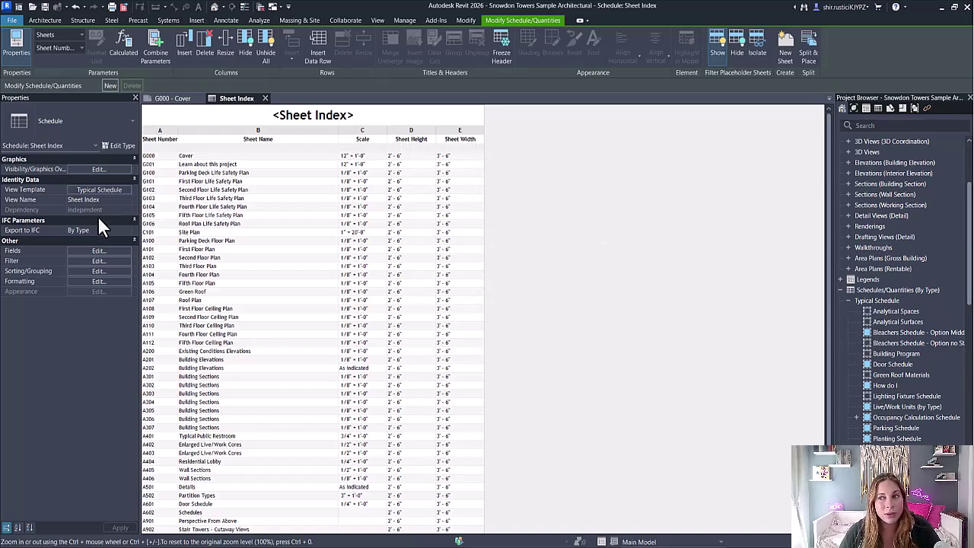
# Add Title Blocks Family, Scale Override and Type fields to the Sheet Index schedule
pyautogui.click(112, 250)
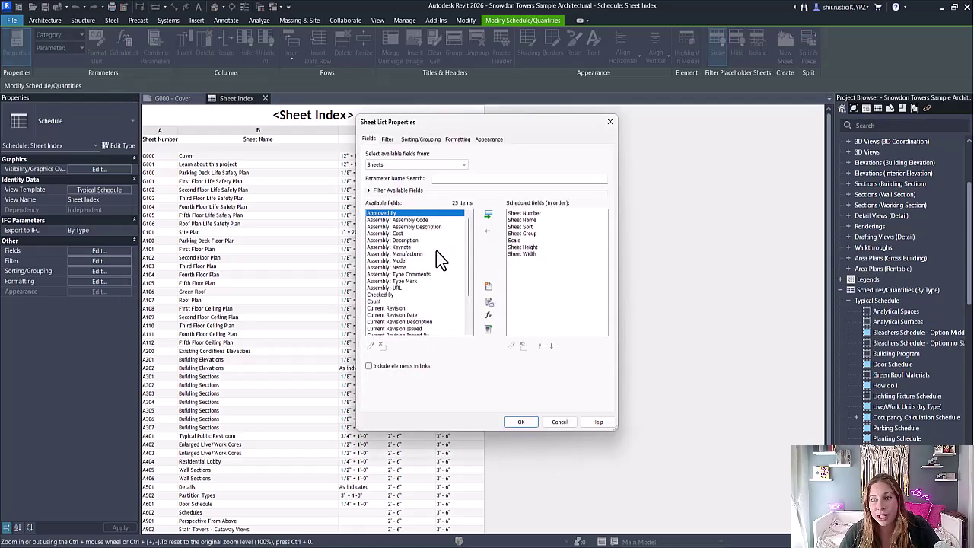
pyautogui.scroll(-3, 437, 251)
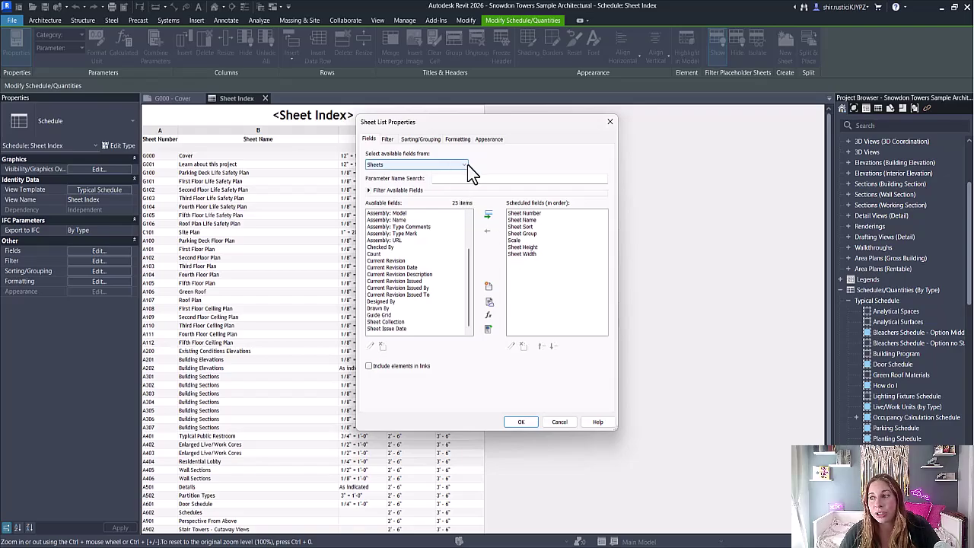
pyautogui.click(387, 165)
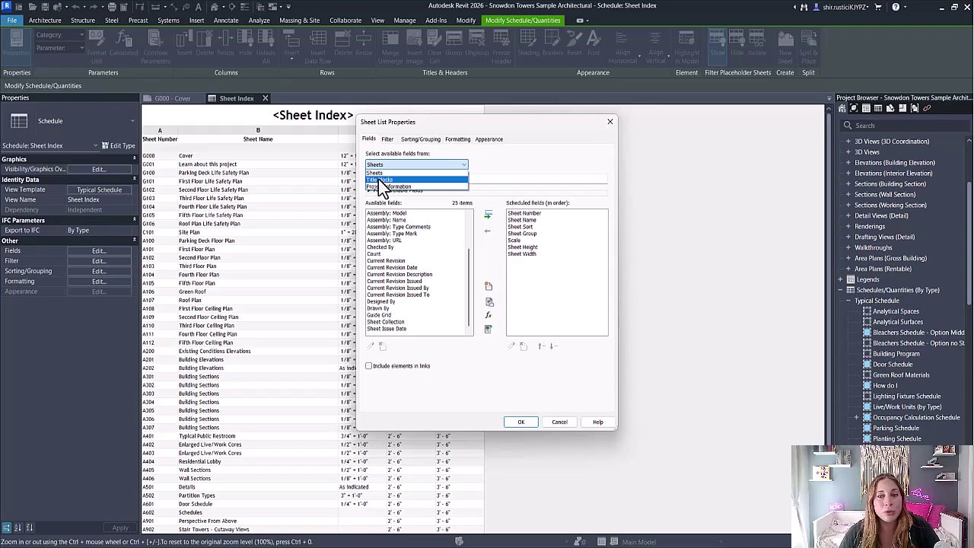
pyautogui.click(378, 181)
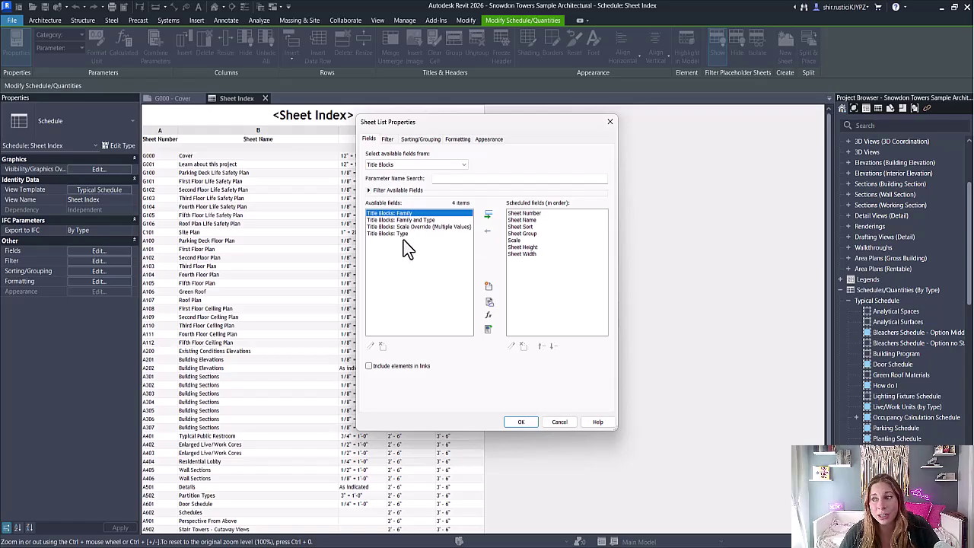
pyautogui.click(488, 215)
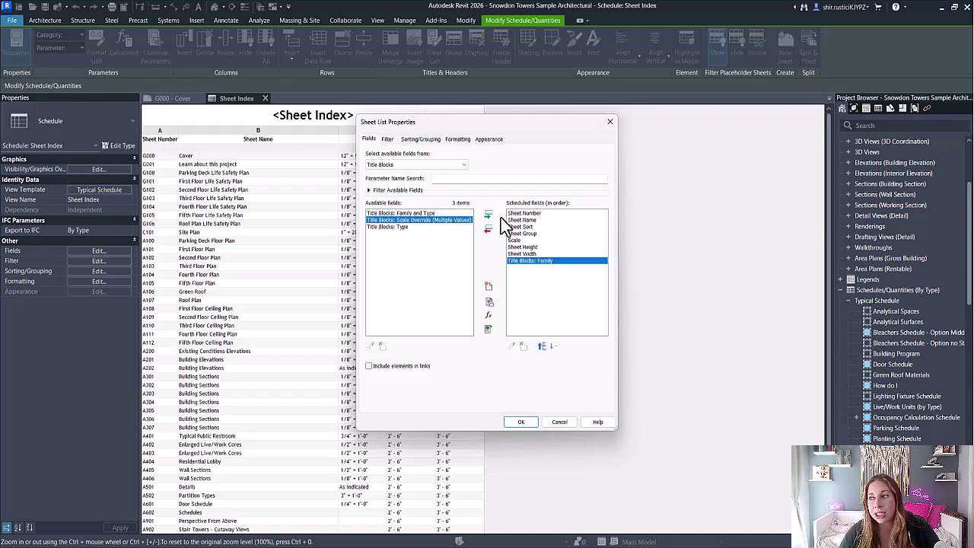
pyautogui.click(487, 215)
pyautogui.click(488, 215)
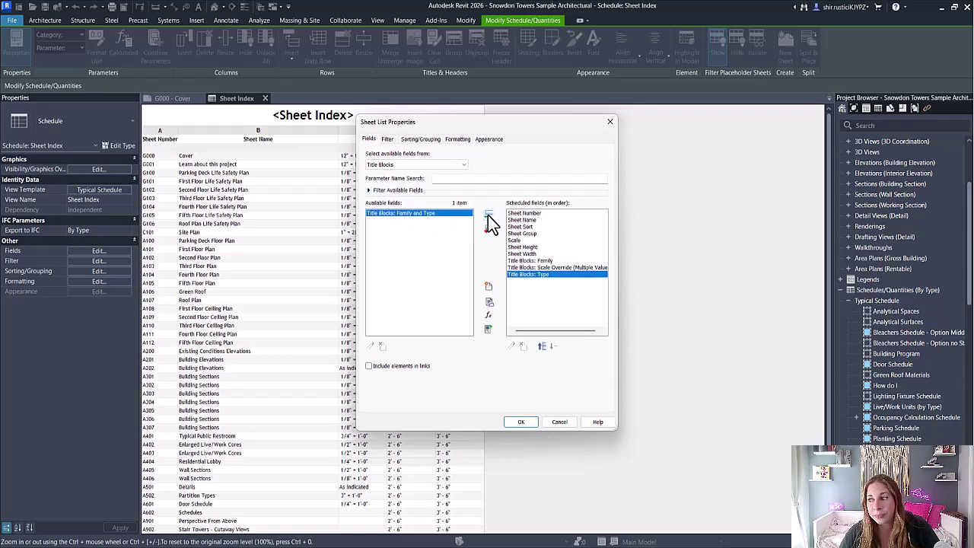
pyautogui.click(521, 421)
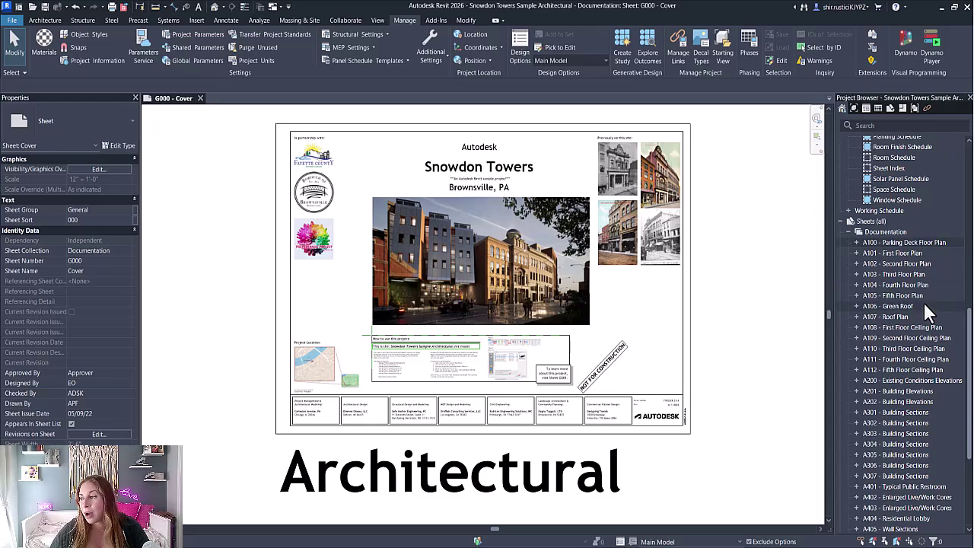
# Scroll the Project Browser to the G000 - Cover sheet
pyautogui.scroll(-5, 922, 302)
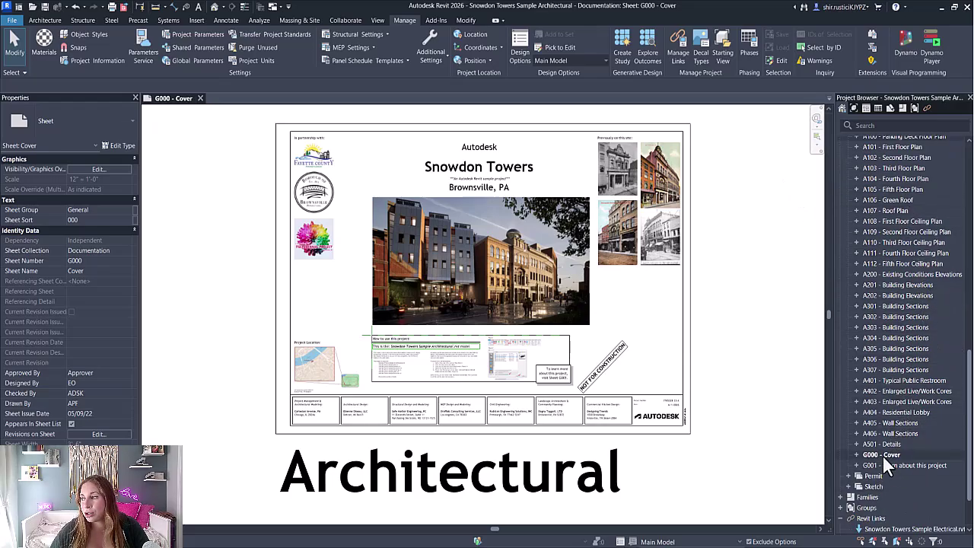
pyautogui.scroll(3, 882, 455)
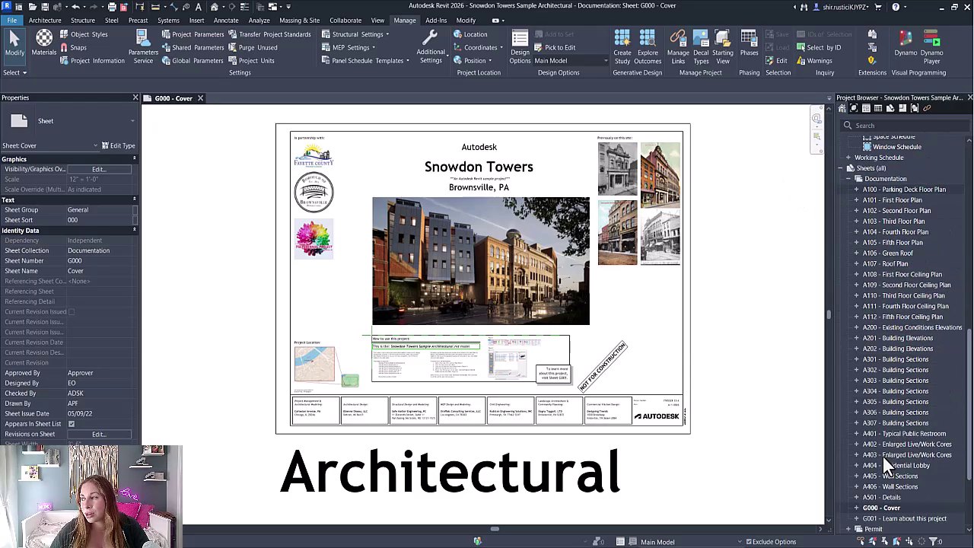
# Define a new Package project parameter of Text type applying to Sheet Collections
pyautogui.click(187, 34)
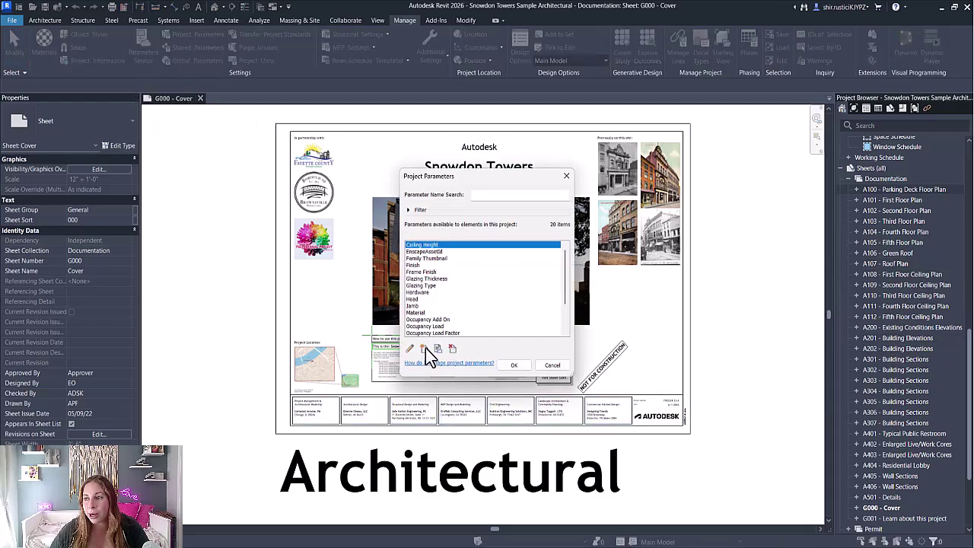
pyautogui.click(421, 349)
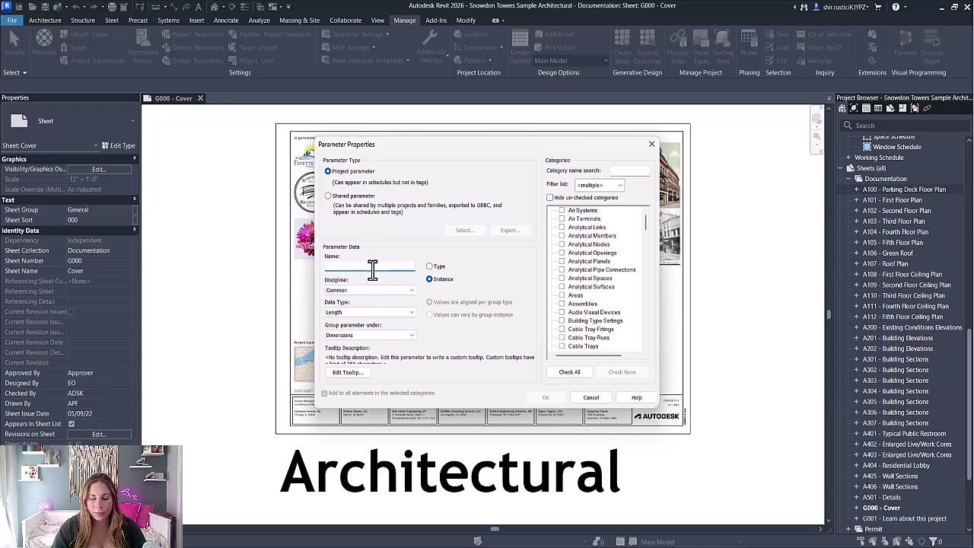
pyautogui.write('Fa')
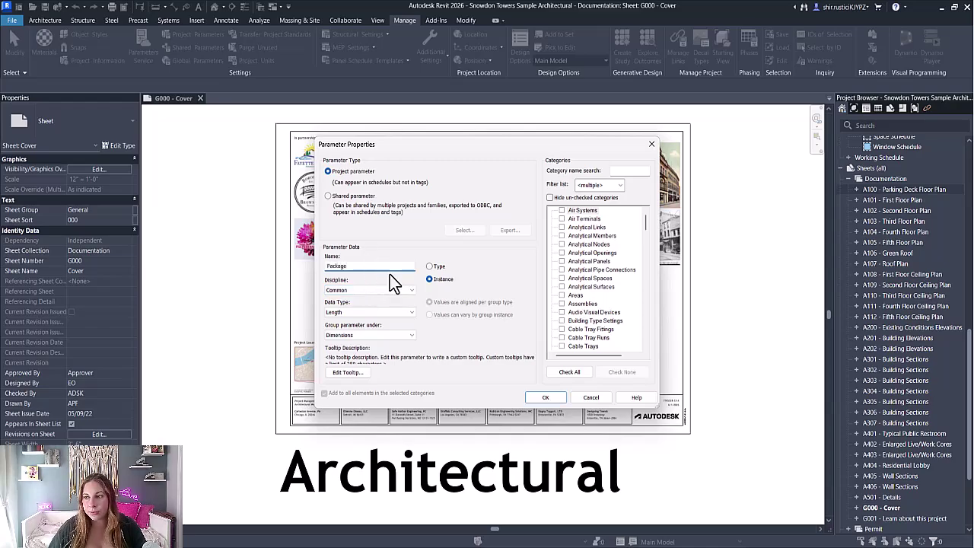
pyautogui.click(366, 312)
pyautogui.click(356, 322)
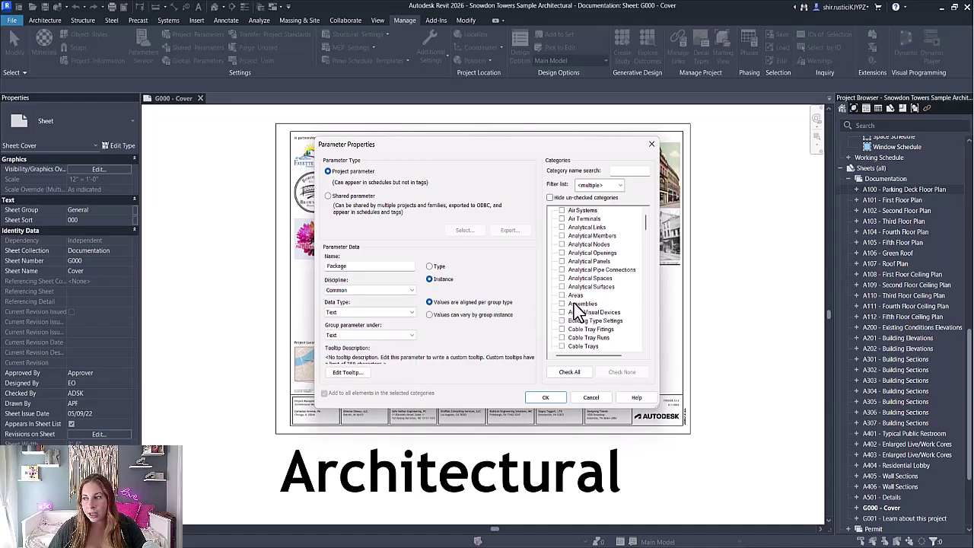
pyautogui.scroll(-10, 577, 303)
pyautogui.click(580, 312)
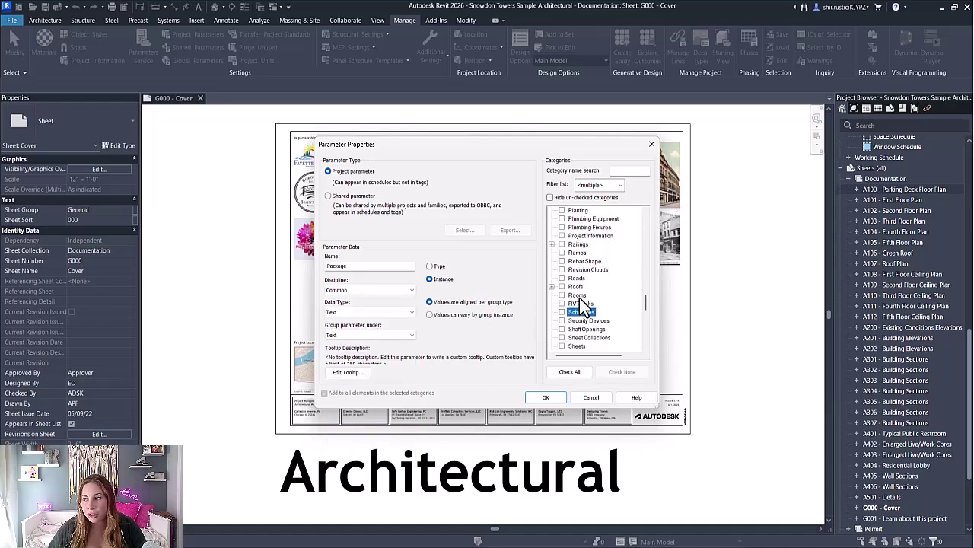
pyautogui.click(562, 337)
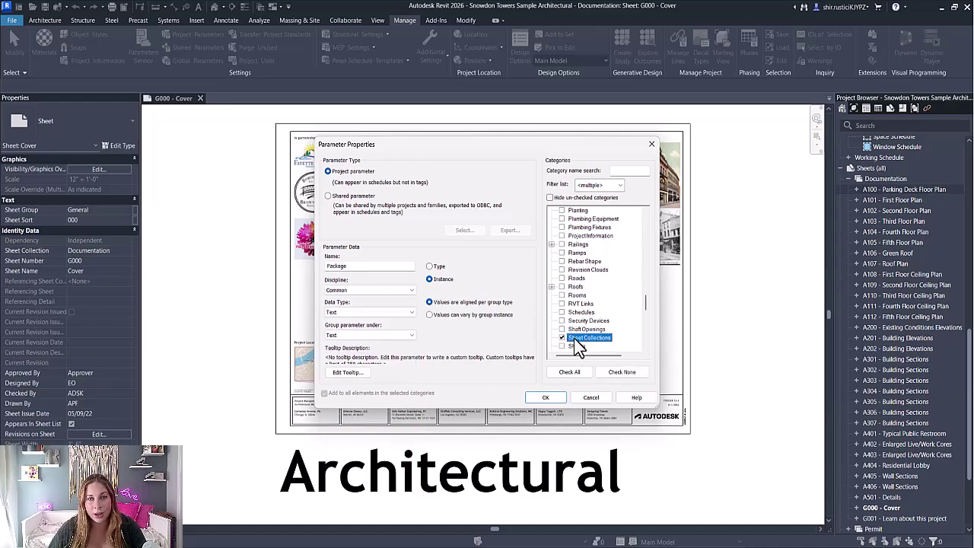
pyautogui.click(545, 398)
# Enter 'Documentation' as the Documentation collection's Package value, then check sheet A100's properties
pyautogui.click(515, 365)
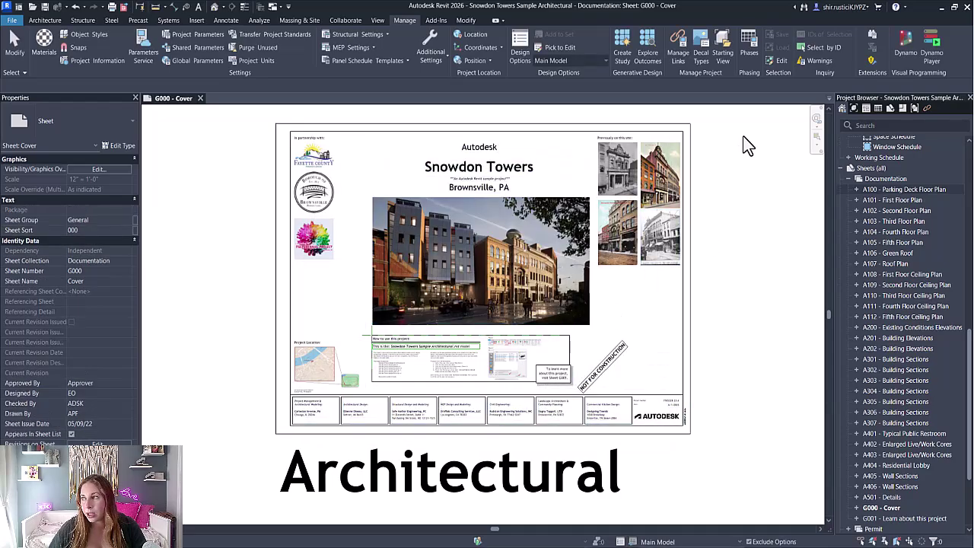
pyautogui.click(898, 179)
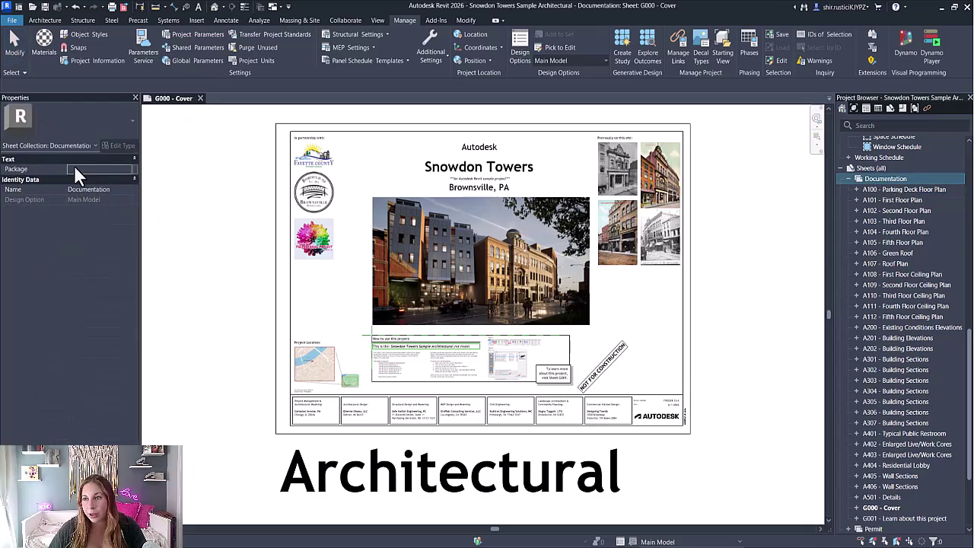
pyautogui.click(125, 168)
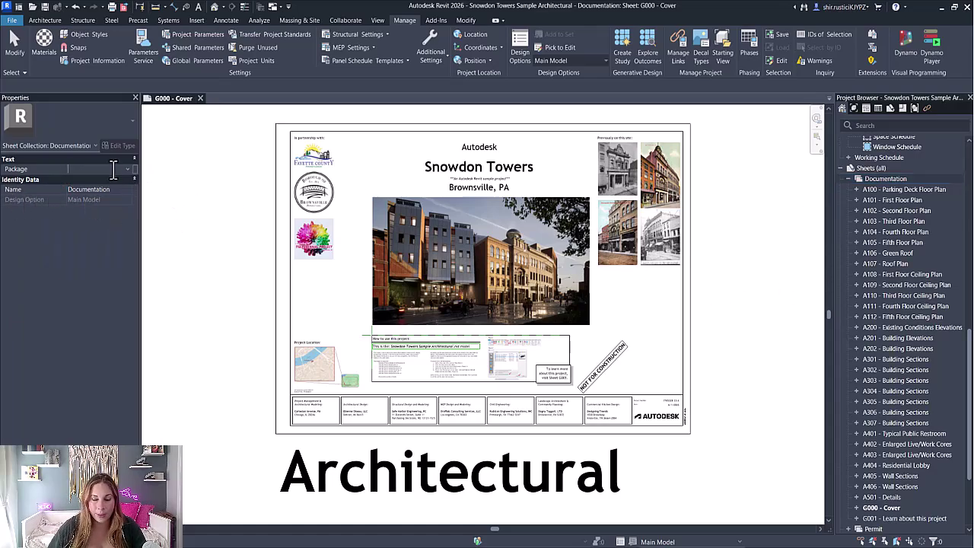
pyautogui.write('Docum')
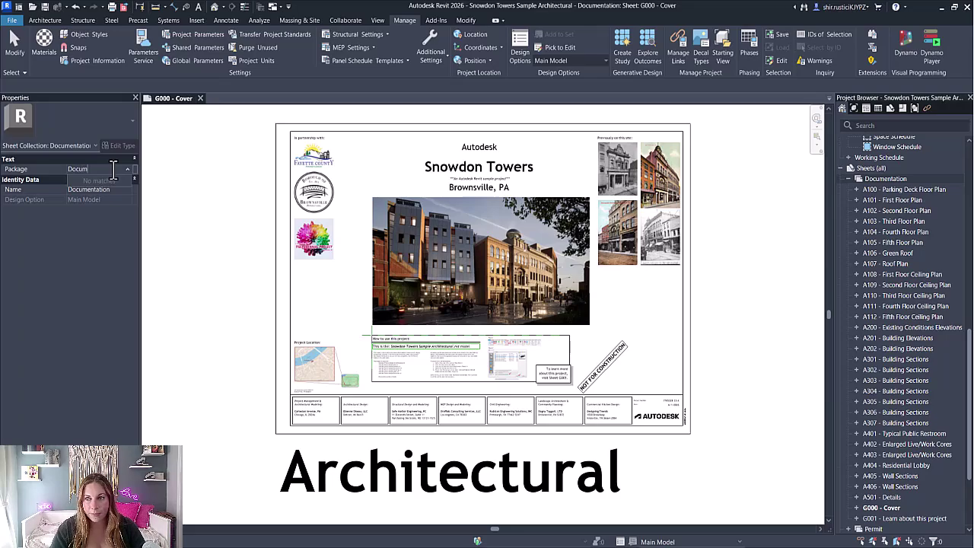
pyautogui.write('entation')
pyautogui.press('Return')
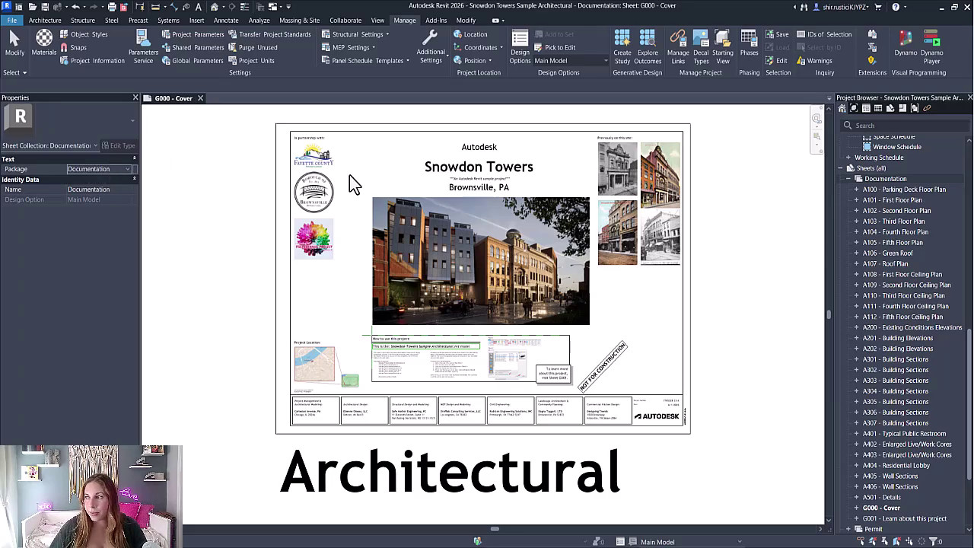
pyautogui.click(890, 178)
pyautogui.click(934, 190)
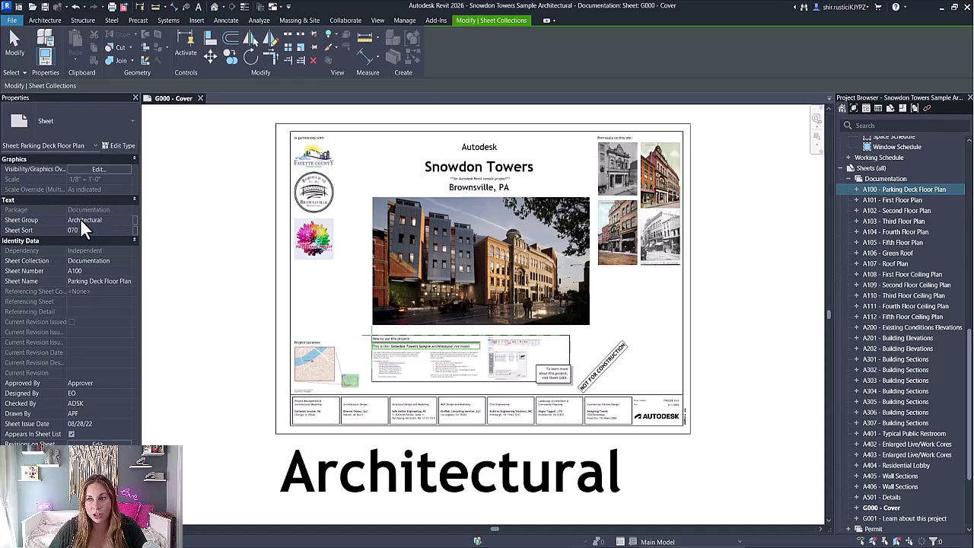
# Create a Sheet Collections schedule with Name and Package columns
pyautogui.click(199, 192)
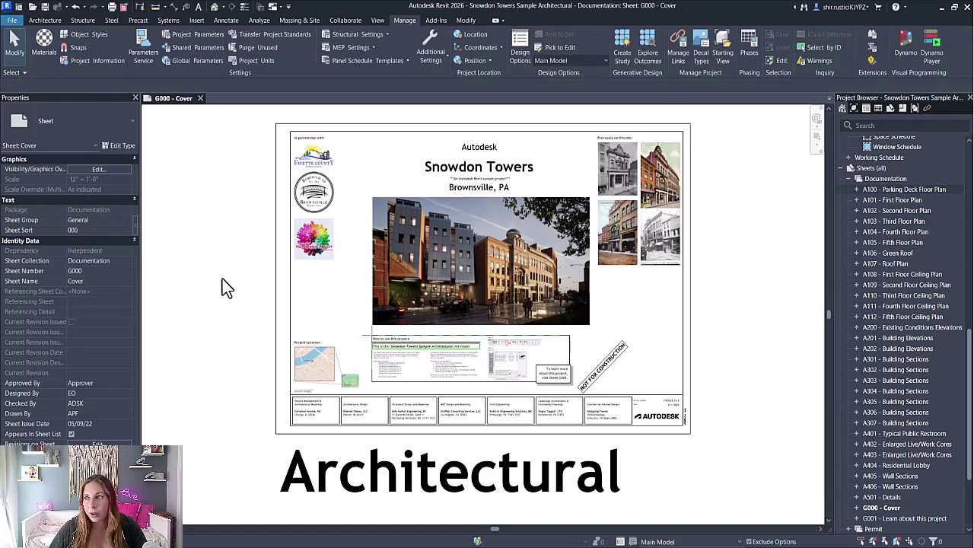
pyautogui.click(381, 20)
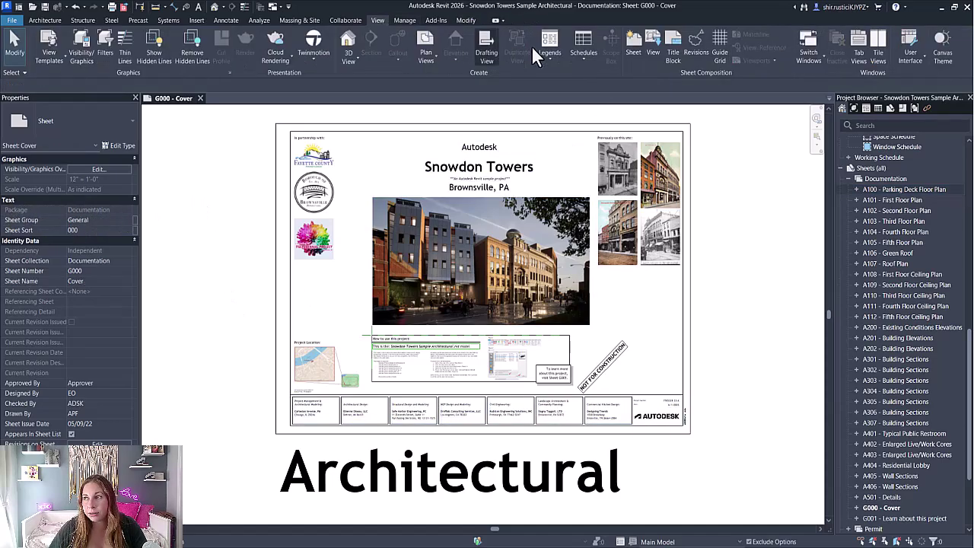
pyautogui.click(595, 52)
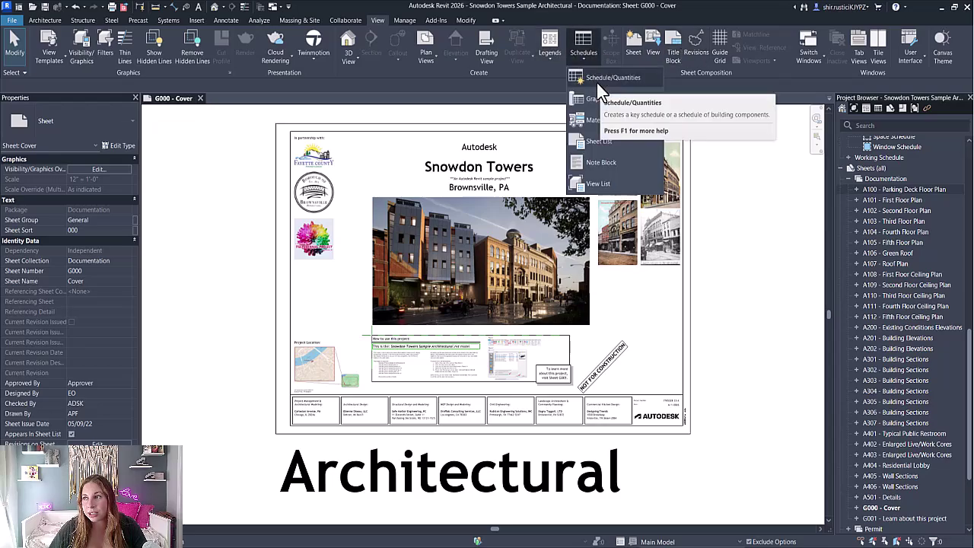
pyautogui.click(597, 78)
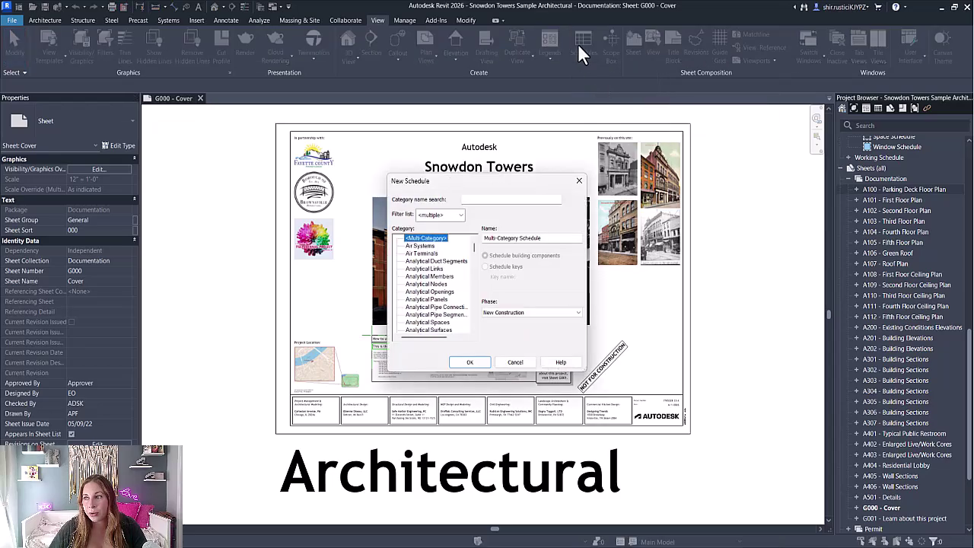
pyautogui.click(425, 263)
pyautogui.press('s')
pyautogui.scroll(-1, 425, 261)
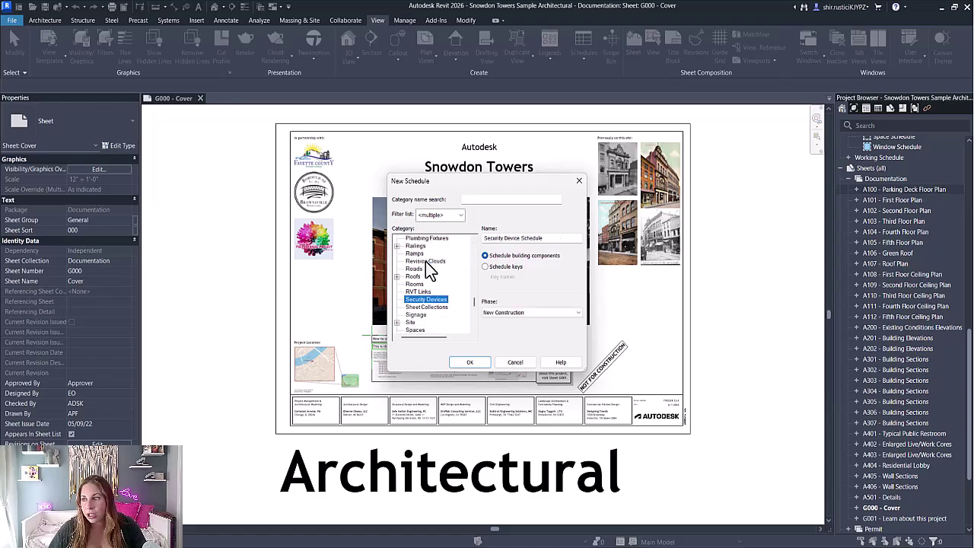
pyautogui.click(428, 307)
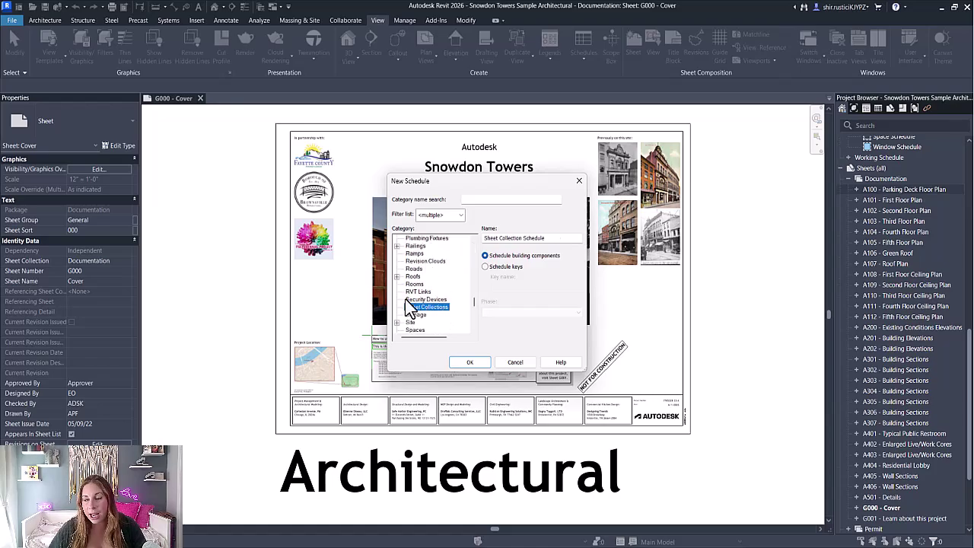
pyautogui.click(467, 363)
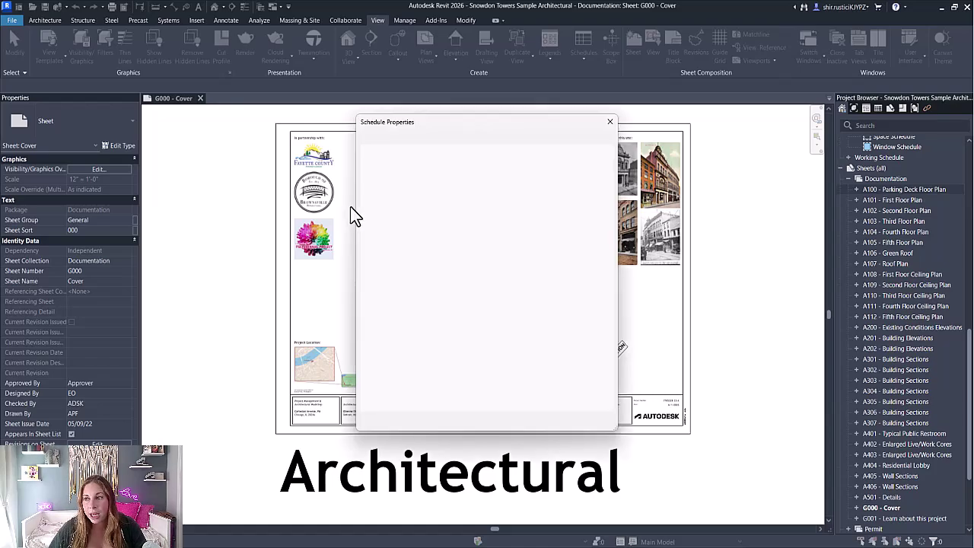
pyautogui.click(488, 214)
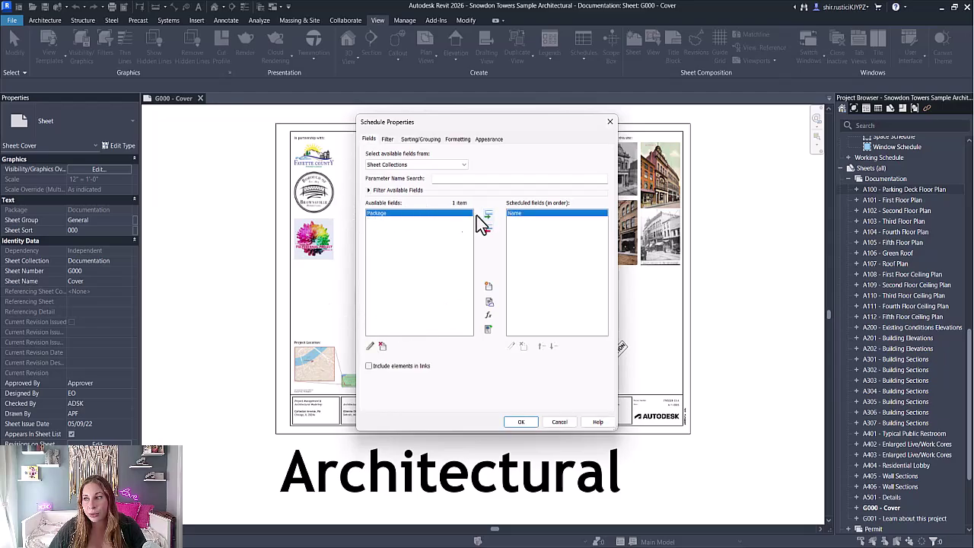
pyautogui.click(521, 421)
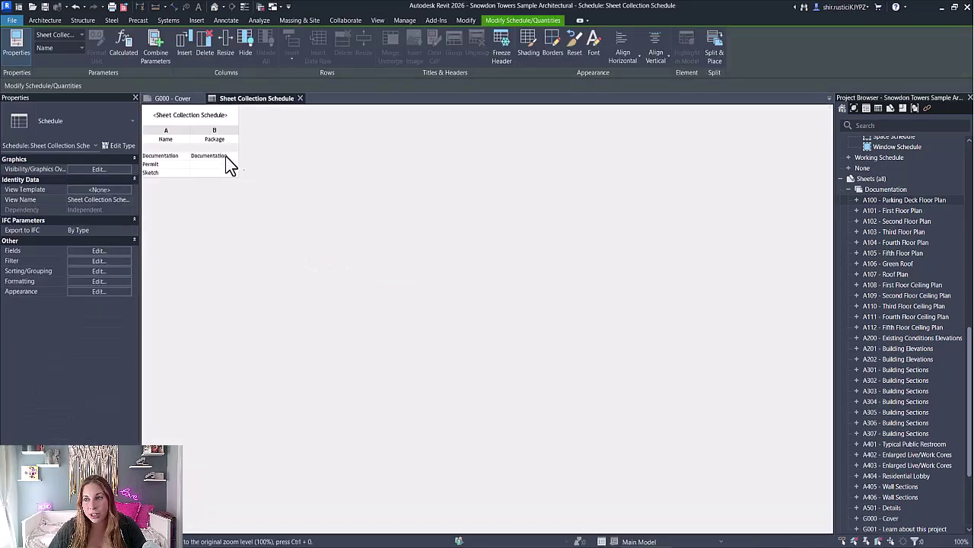
# Enter package codes DD, PE and SK, then close the Sheet Collection Schedule
pyautogui.click(214, 155)
pyautogui.write('DD')
pyautogui.press('Return')
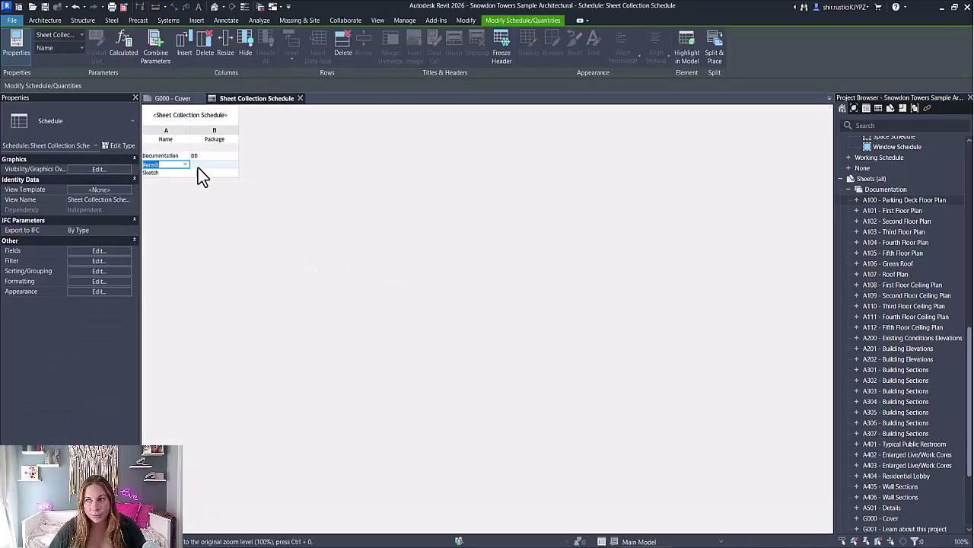
pyautogui.write('PE')
pyautogui.press('Return')
pyautogui.write('SK')
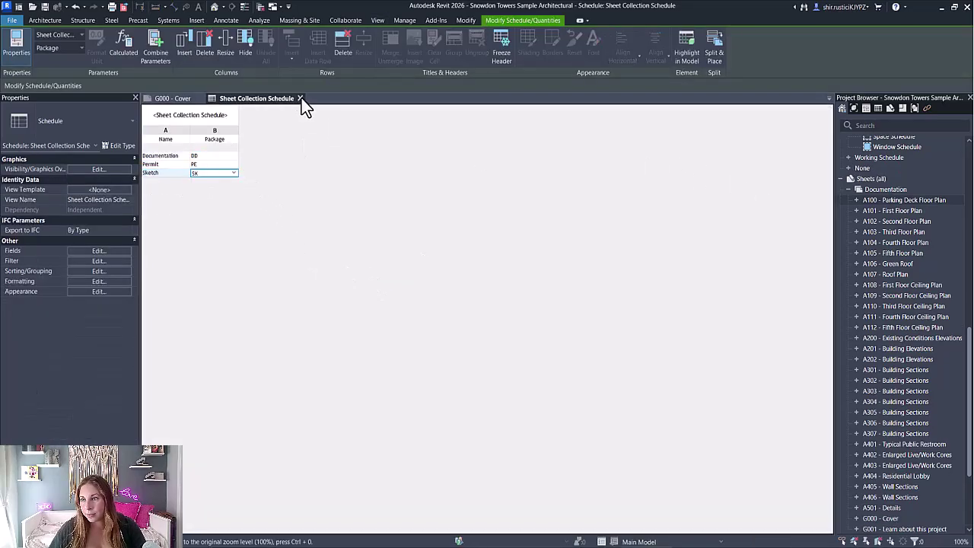
pyautogui.click(299, 98)
# Check the Package values for sheet A108, the Permit and Sketch collections, A601 and SD100 in the Project Browser
pyautogui.click(918, 283)
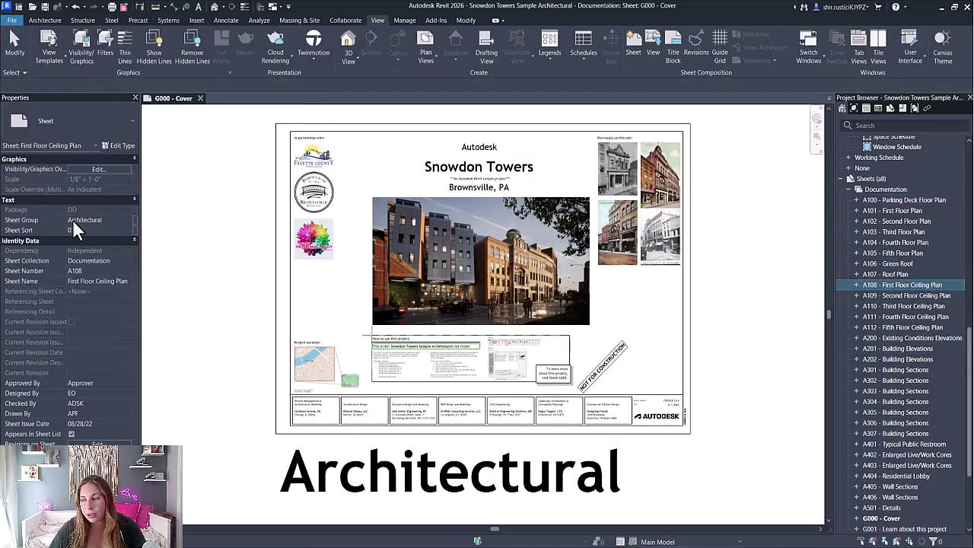
pyautogui.scroll(-4, 898, 394)
pyautogui.click(871, 423)
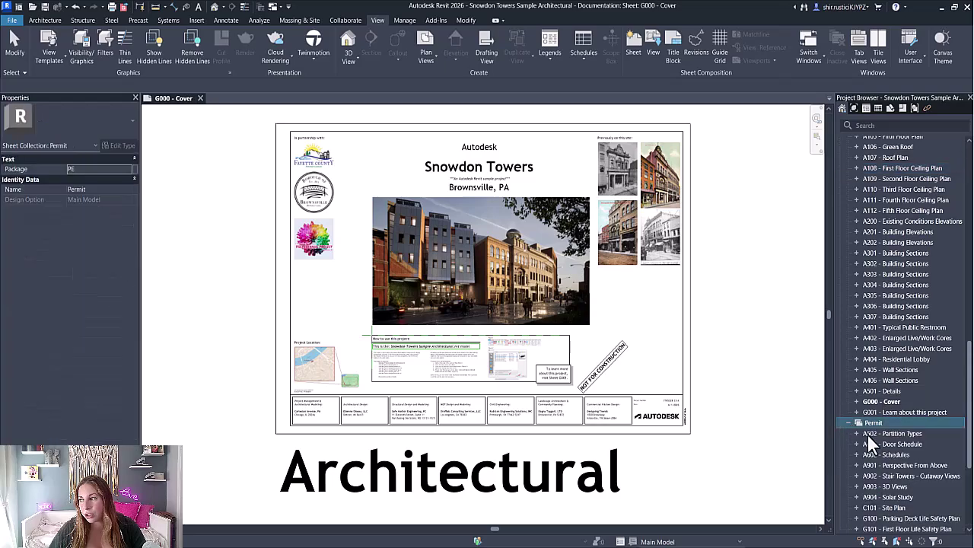
pyautogui.click(891, 444)
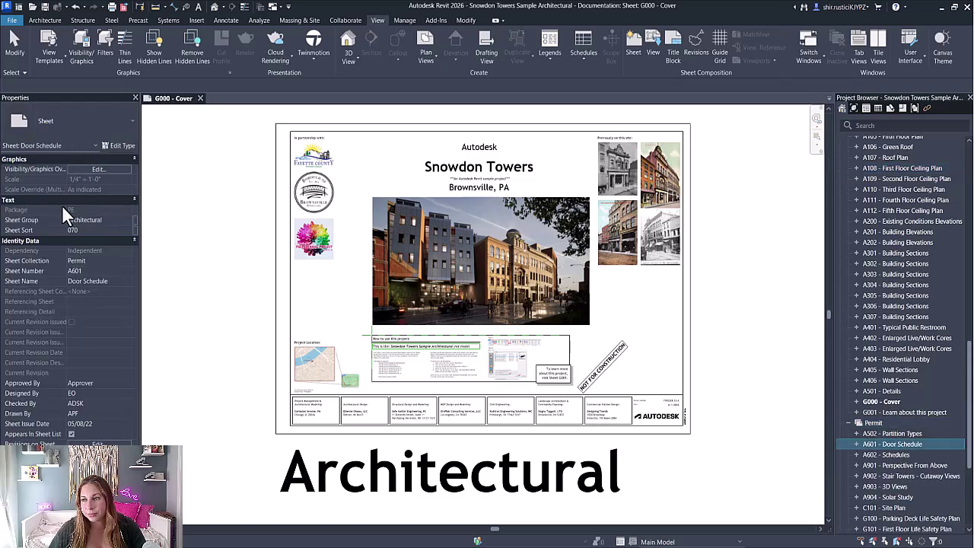
pyautogui.scroll(-5, 897, 380)
pyautogui.click(859, 433)
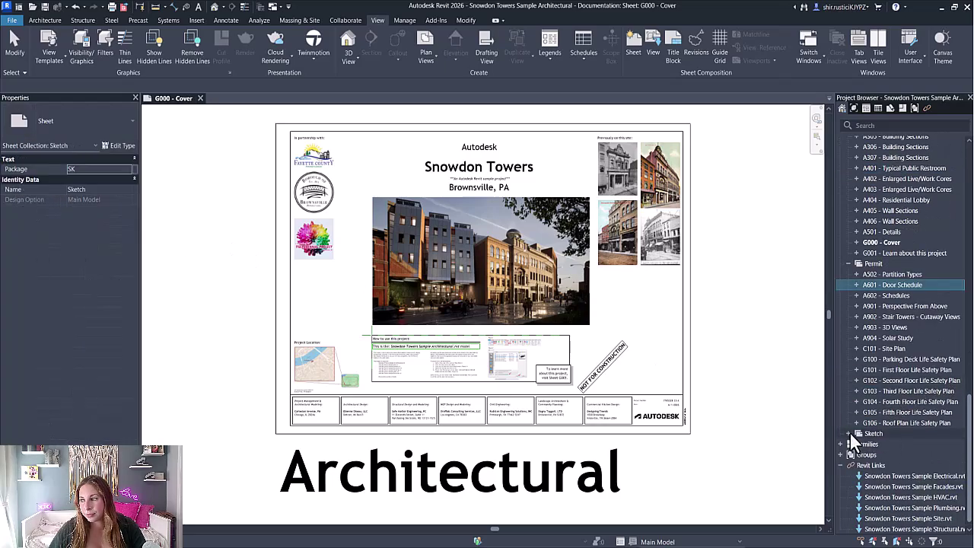
pyautogui.click(848, 432)
pyautogui.click(886, 454)
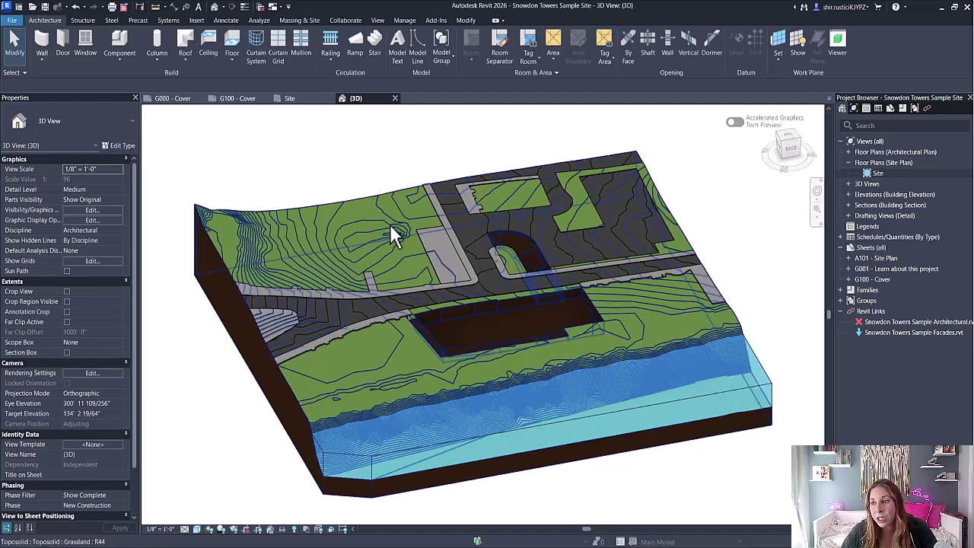
# Select the grassland toposolid, start a sub-division and switch to the Top view
pyautogui.keyDown('shift'); pyautogui.moveTo(296, 220); pyautogui.dragTo(342, 289, button='middle'); pyautogui.keyUp('shift')
pyautogui.scroll(3, 333, 245)
pyautogui.click(331, 238)
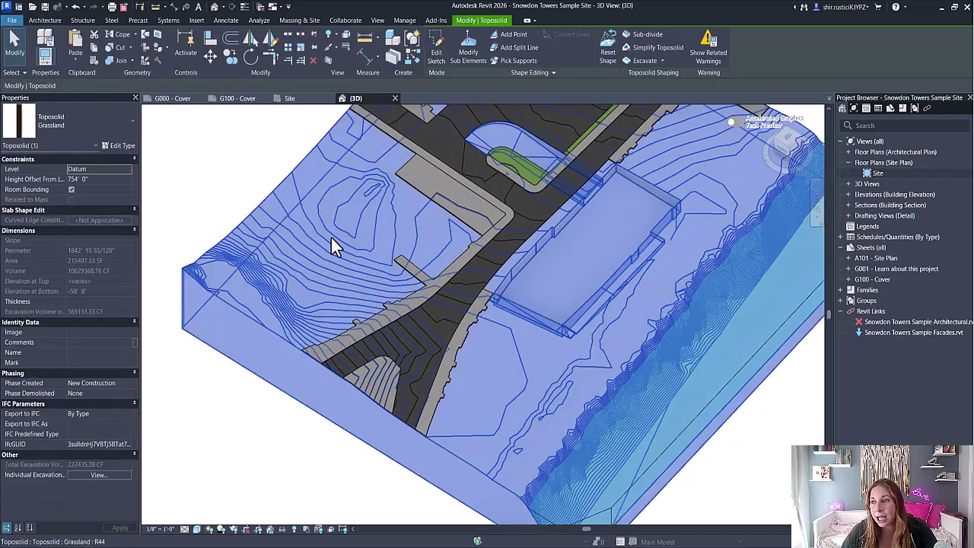
pyautogui.keyDown('shift'); pyautogui.moveTo(332, 246); pyautogui.dragTo(470, 372, button='middle'); pyautogui.keyUp('shift')
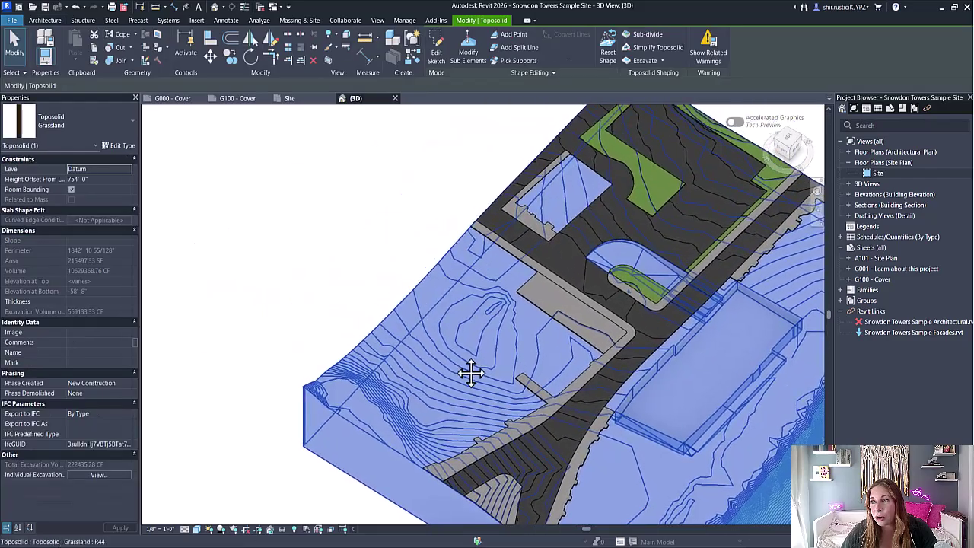
pyautogui.click(632, 32)
pyautogui.scroll(4, 464, 341)
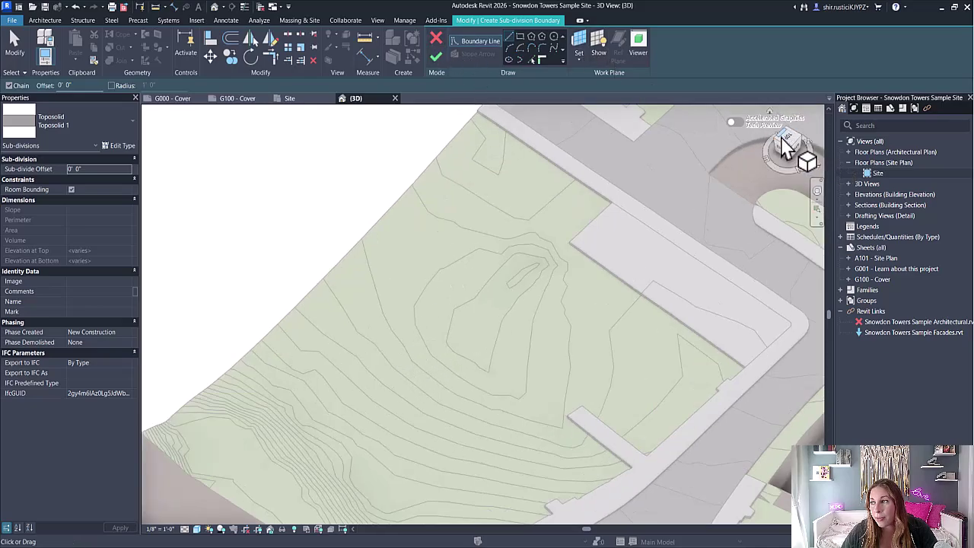
pyautogui.click(787, 145)
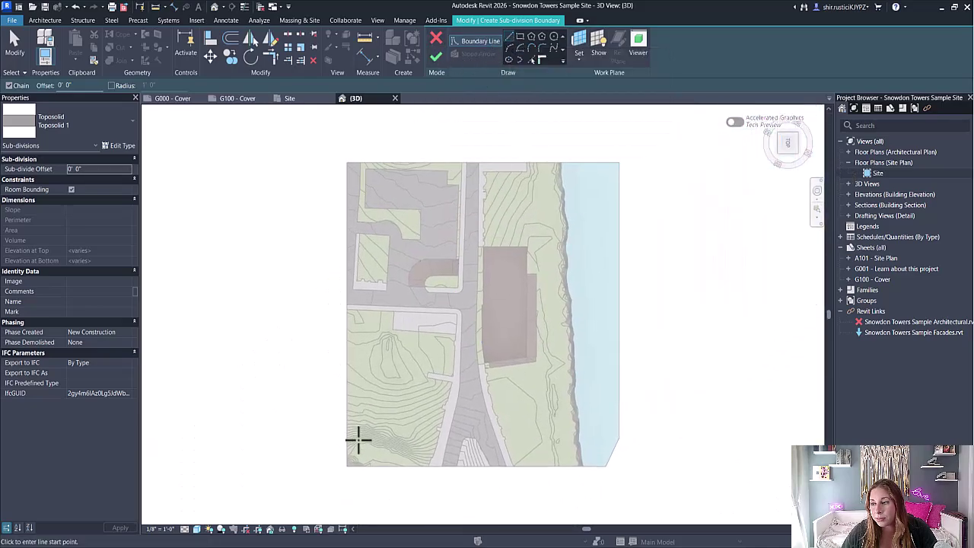
pyautogui.scroll(3, 363, 322)
# Sketch a closed L-shaped boundary on the hillside and finish the sub-division sketch
pyautogui.click(364, 284)
pyautogui.click(466, 284)
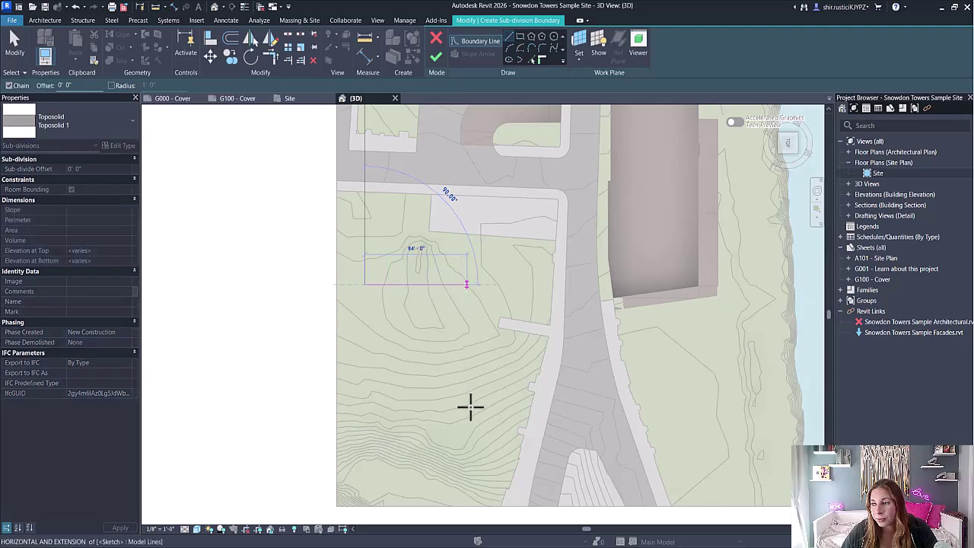
pyautogui.click(426, 440)
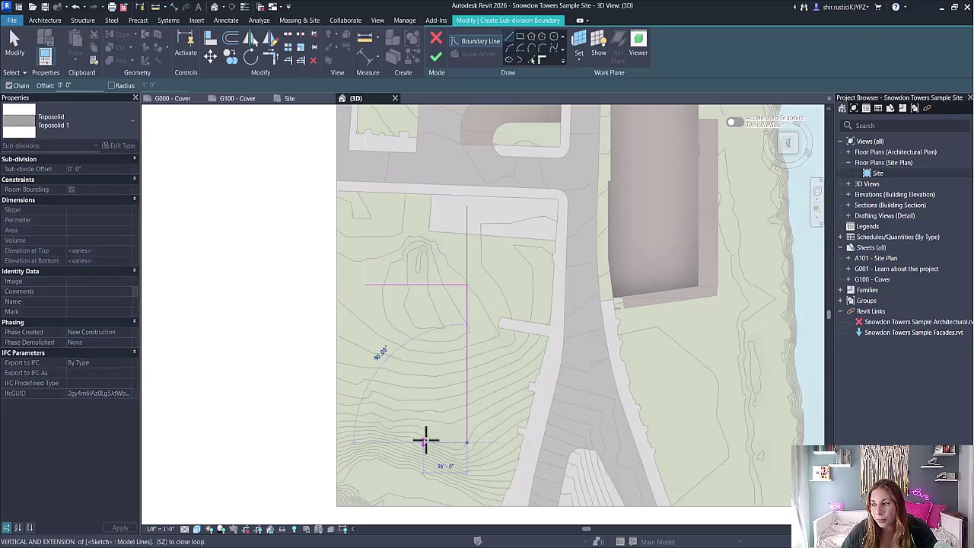
pyautogui.click(422, 442)
pyautogui.click(422, 320)
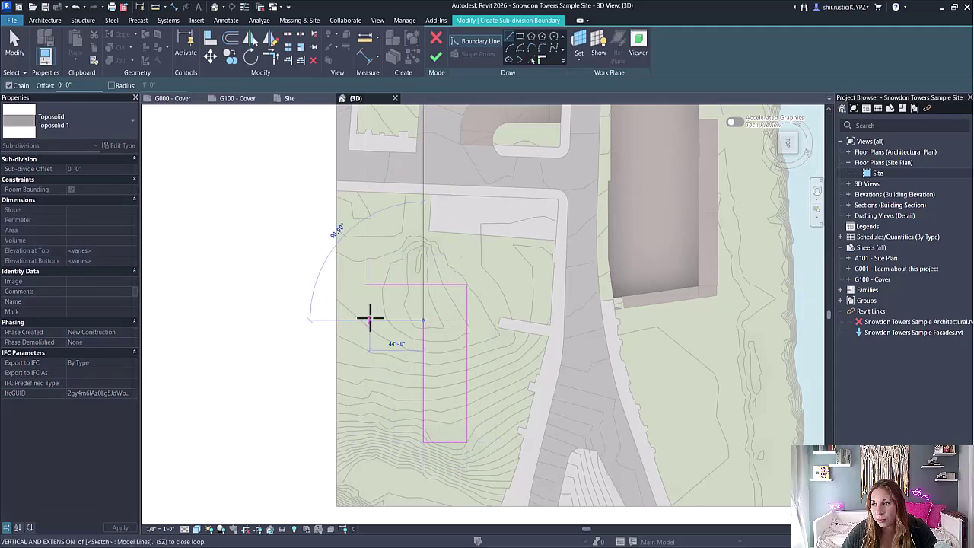
pyautogui.click(365, 319)
pyautogui.click(364, 283)
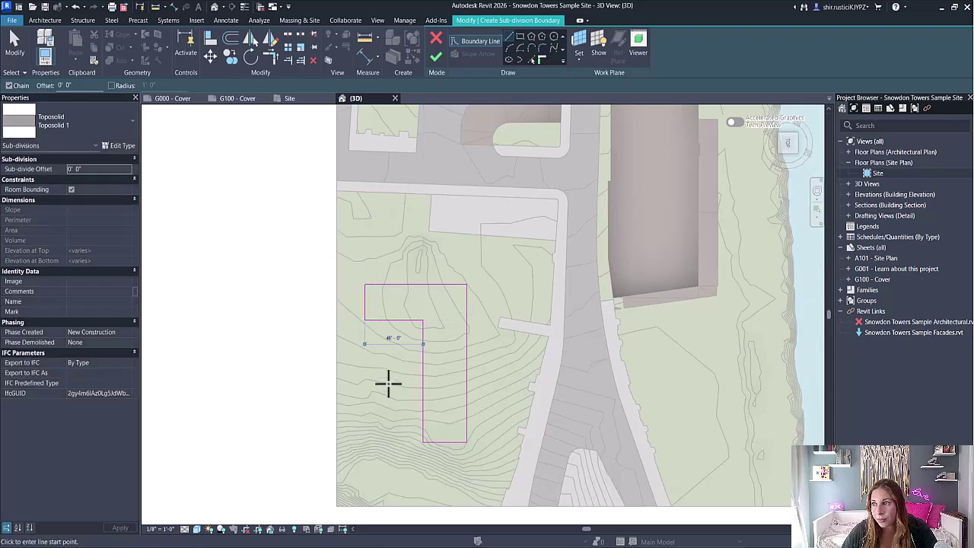
pyautogui.click(435, 57)
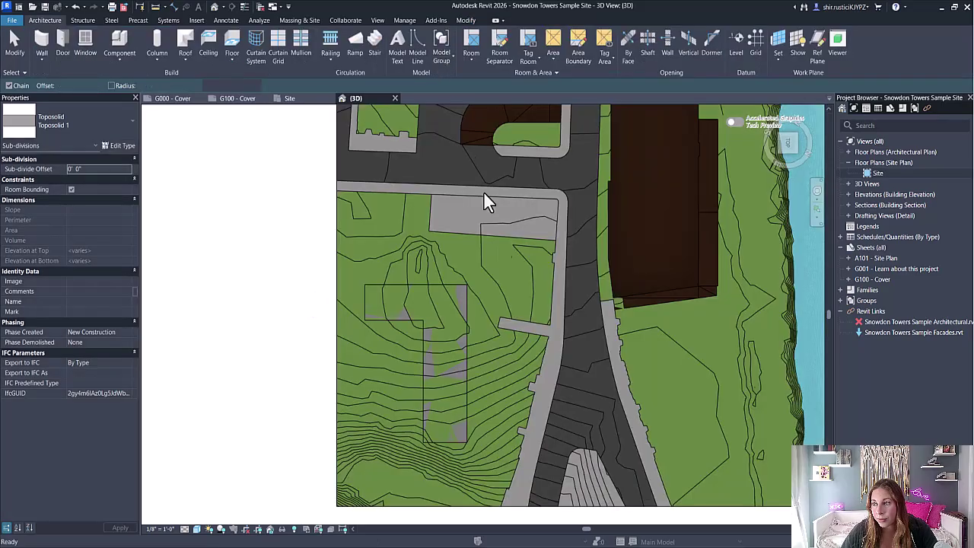
# Set the L-shaped sub-division's offset to -5' 0" so it sits 5 feet recessed
pyautogui.click(398, 304)
pyautogui.keyDown('shift'); pyautogui.moveTo(398, 304); pyautogui.dragTo(537, 269, button='middle'); pyautogui.keyUp('shift')
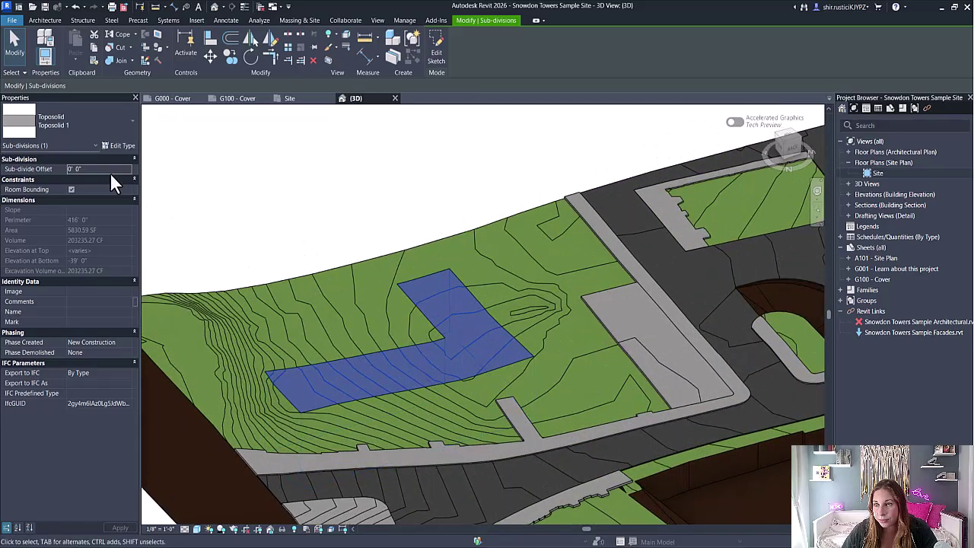
pyautogui.click(68, 169)
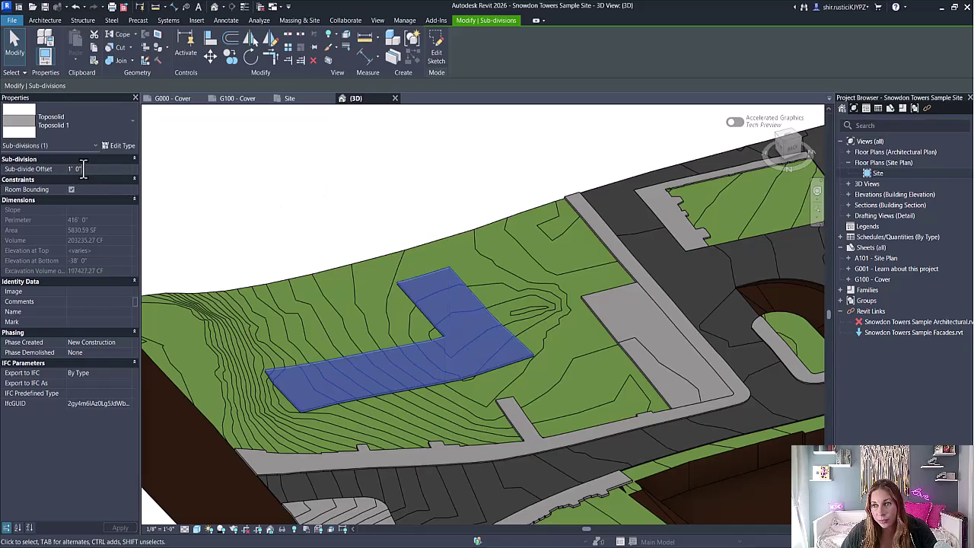
pyautogui.moveTo(84, 169); pyautogui.dragTo(42, 164)
pyautogui.write('-5')
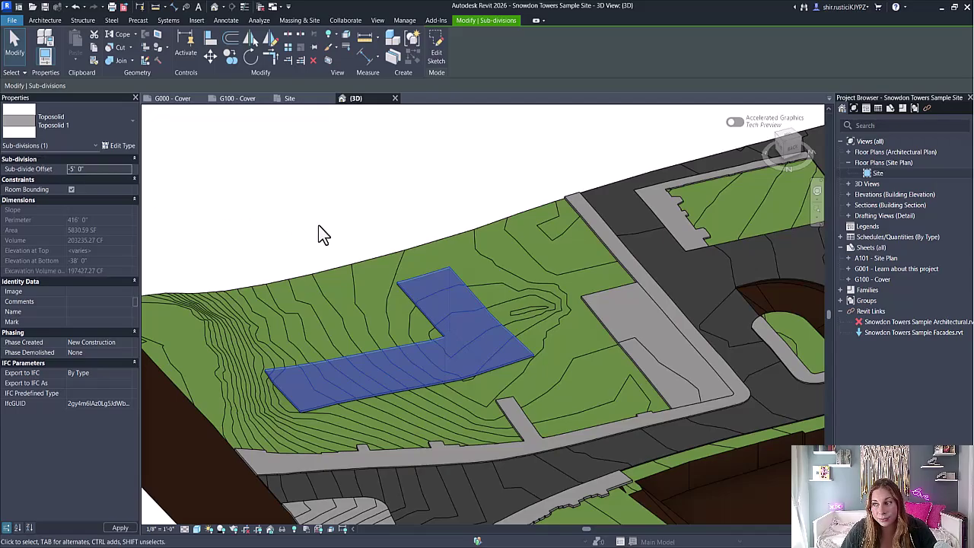
pyautogui.click(383, 187)
# Inspect the recessed sub-division and view its toposolid type list without changing it
pyautogui.keyDown('shift'); pyautogui.moveTo(548, 391); pyautogui.dragTo(485, 339, button='middle'); pyautogui.keyUp('shift')
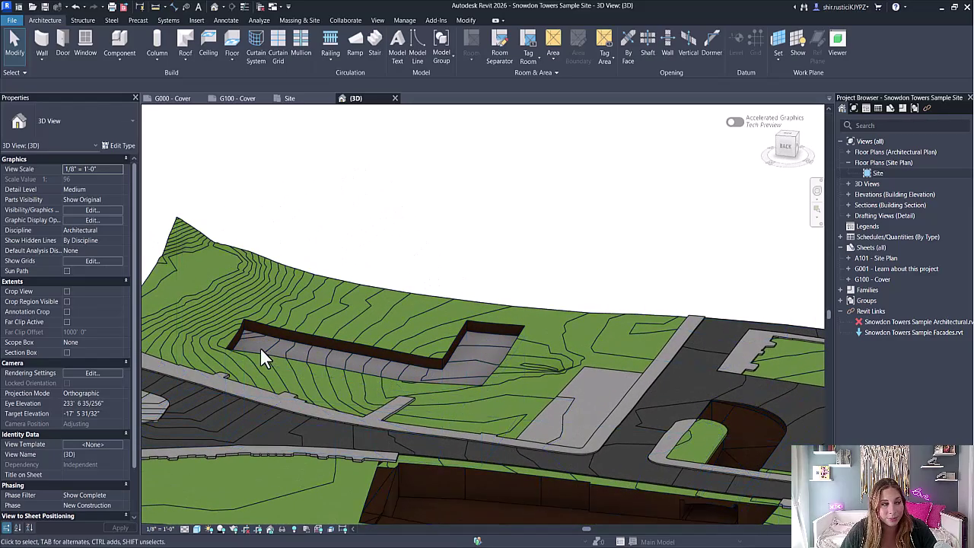
pyautogui.click(475, 357)
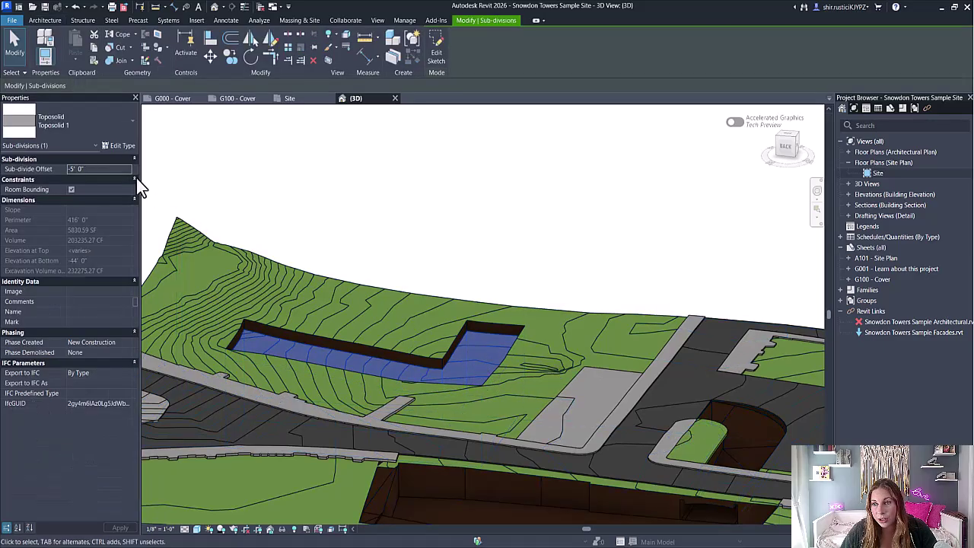
pyautogui.click(76, 136)
pyautogui.click(533, 239)
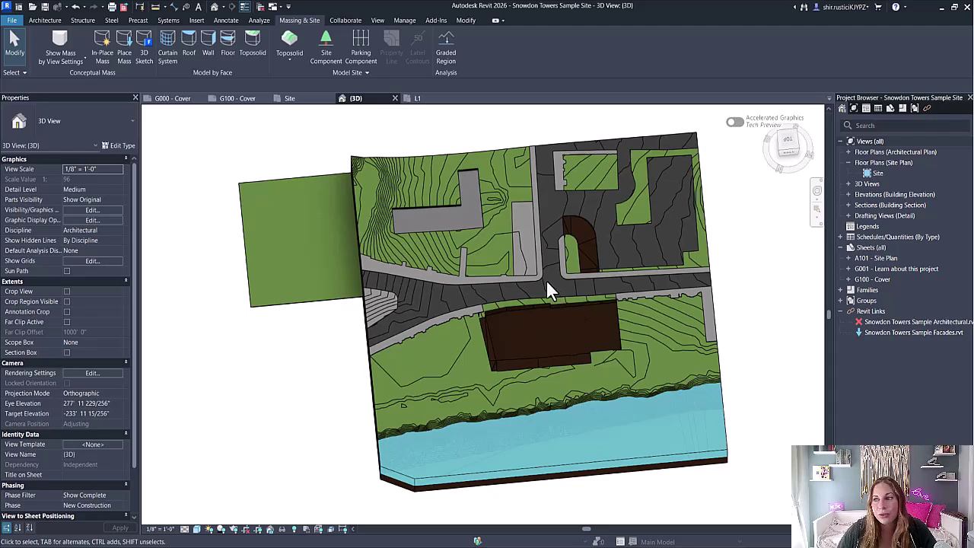
# Select the Grassland toposolid's terrain points in the upper-left area from a top-down view
pyautogui.click(355, 167)
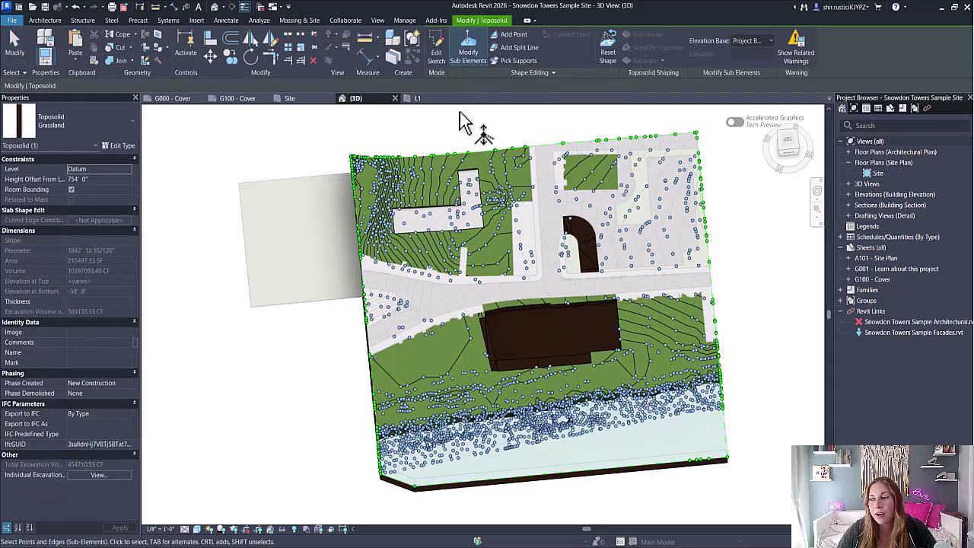
pyautogui.click(787, 141)
pyautogui.scroll(3, 403, 163)
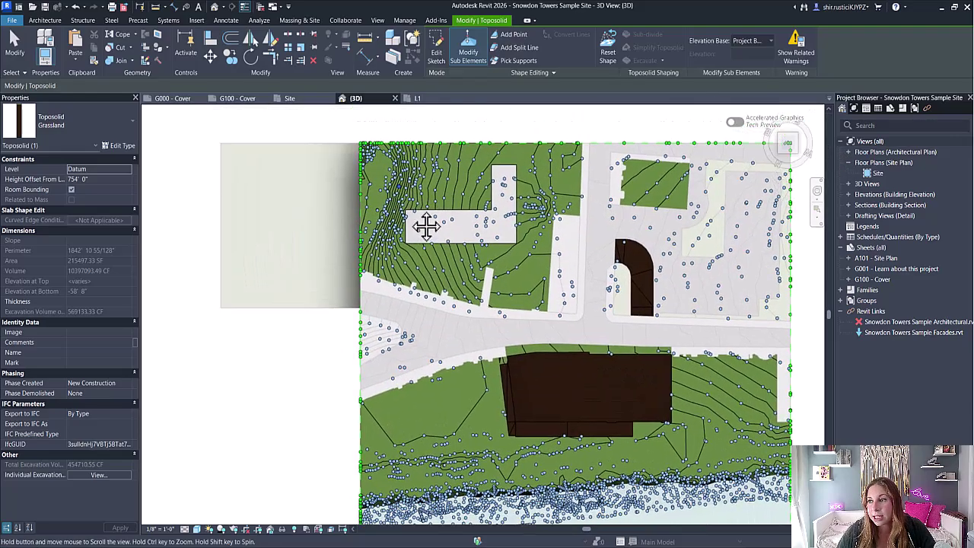
pyautogui.moveTo(465, 288); pyautogui.dragTo(570, 392)
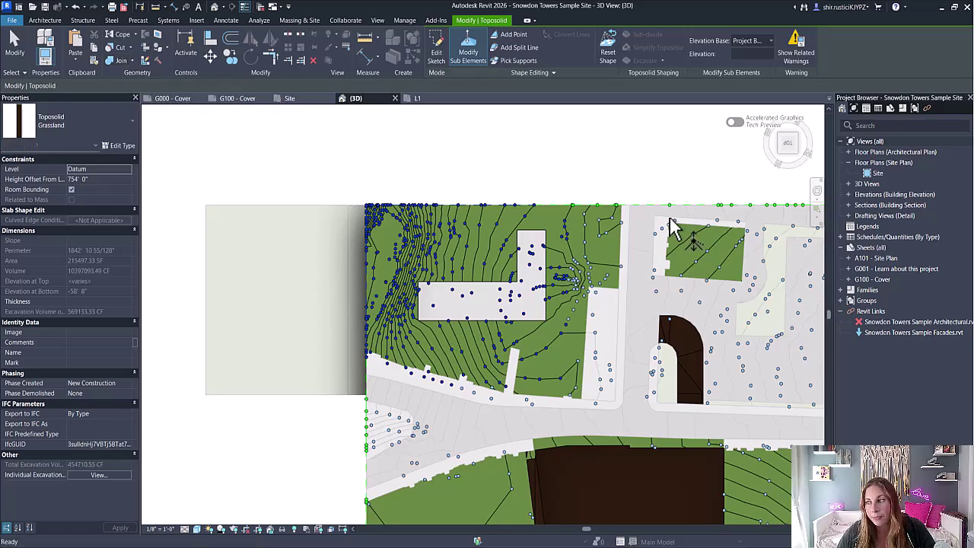
pyautogui.click(439, 182)
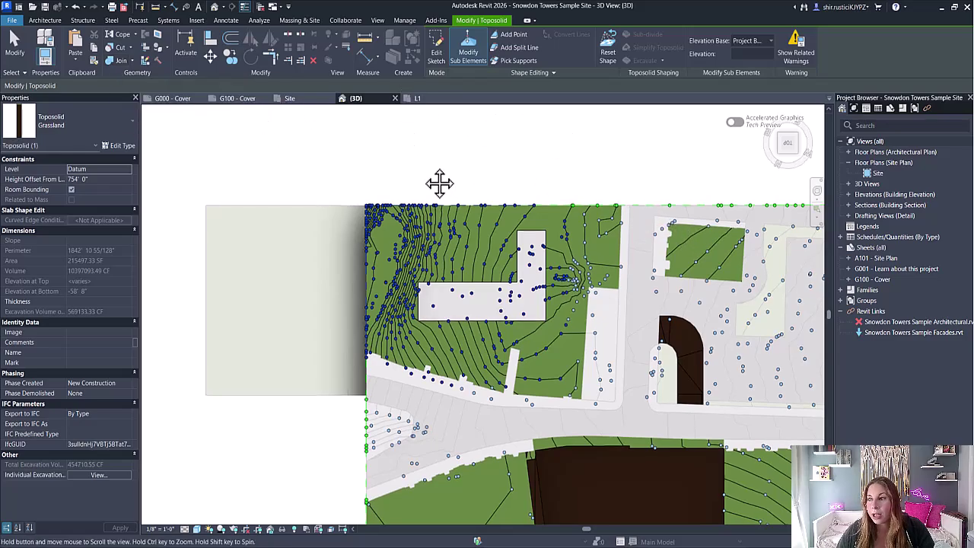
# Paste the copied points onto the small Grass 1'0" toposolid, using its top-right corner as reference
pyautogui.click(325, 214)
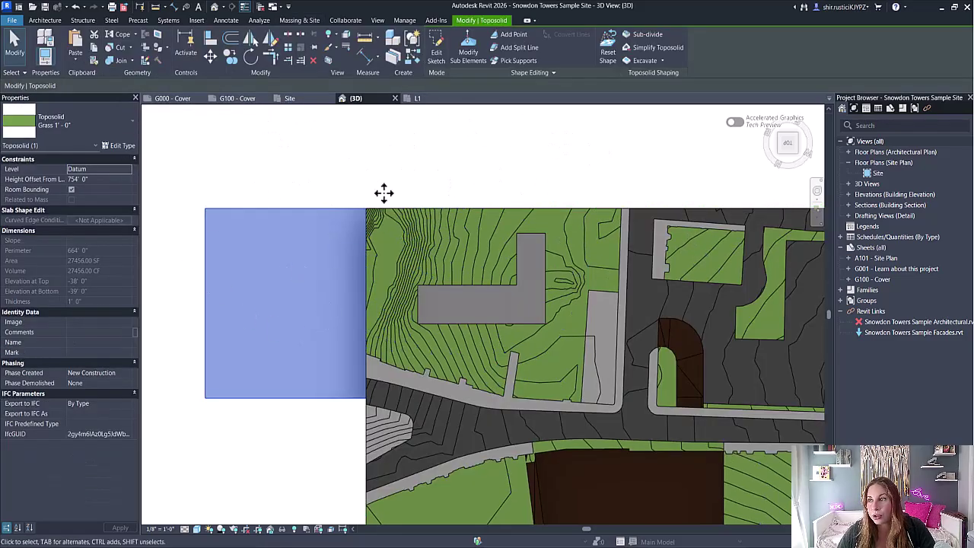
pyautogui.click(469, 51)
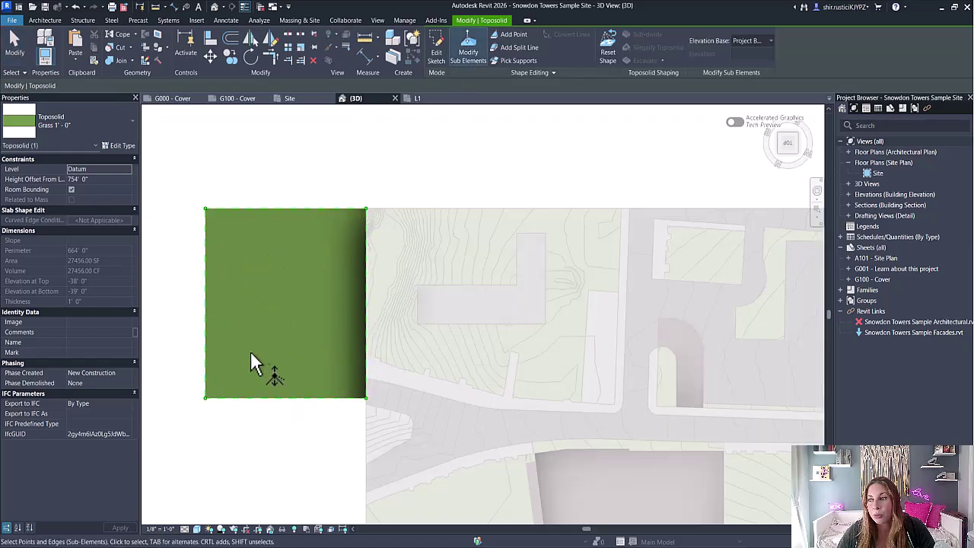
pyautogui.click(281, 276)
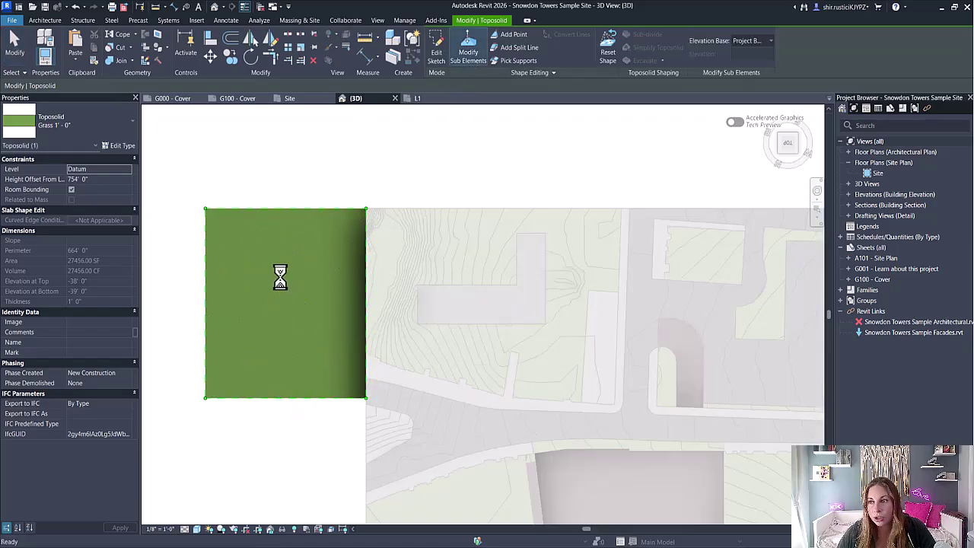
pyautogui.click(367, 210)
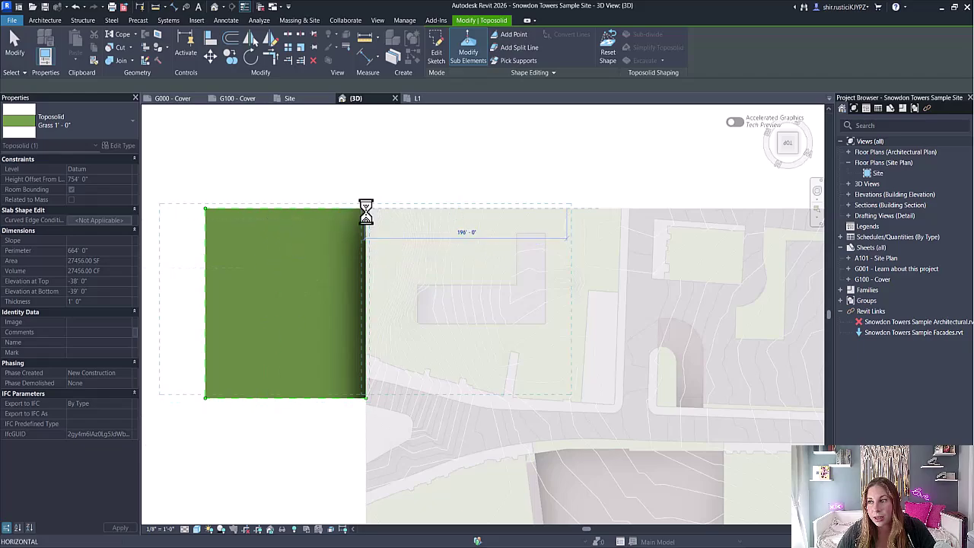
pyautogui.click(668, 440)
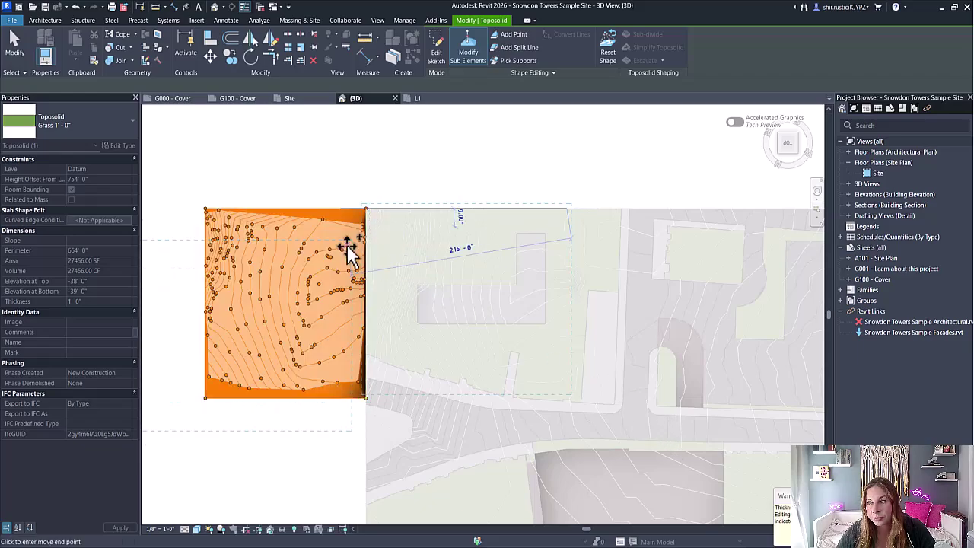
pyautogui.press('Escape')
pyautogui.press('Escape')
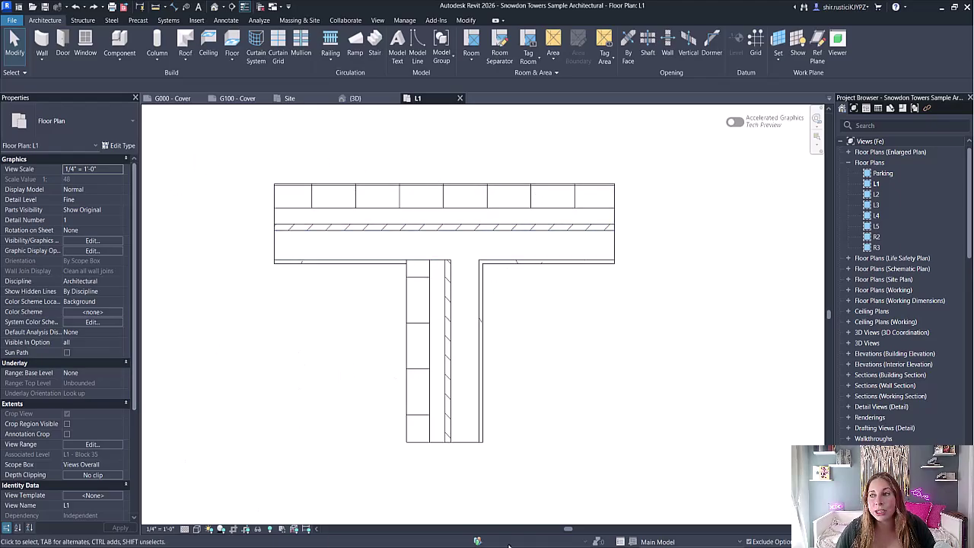
# Open the Exterior - 9 7/8" EIFS on Mtl. Stud wall structure and move Structure above Core Boundary
pyautogui.click(346, 206)
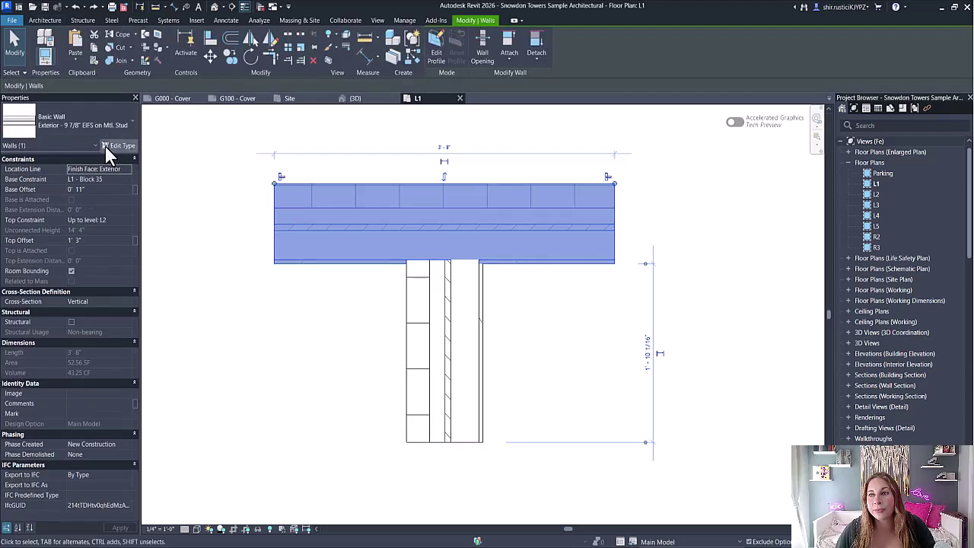
pyautogui.click(107, 146)
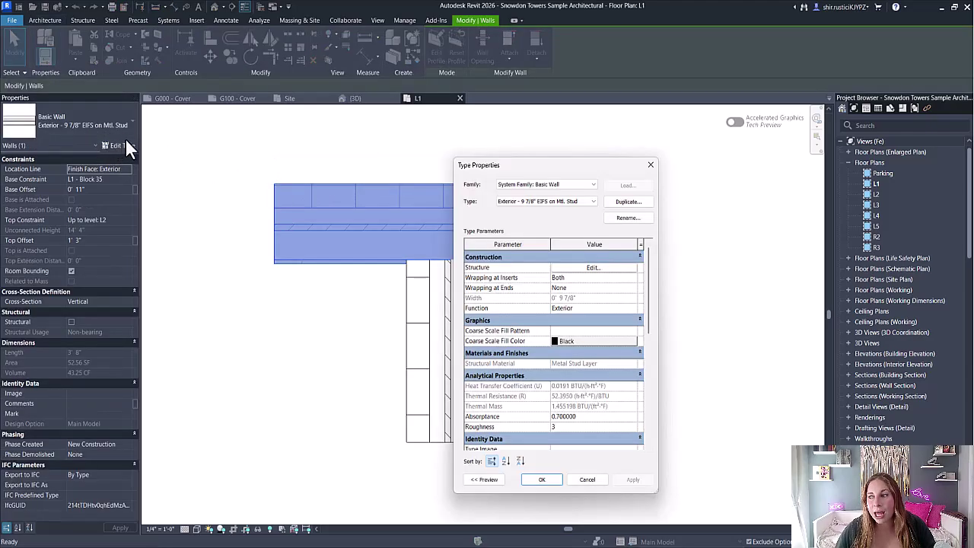
pyautogui.click(605, 272)
pyautogui.click(476, 317)
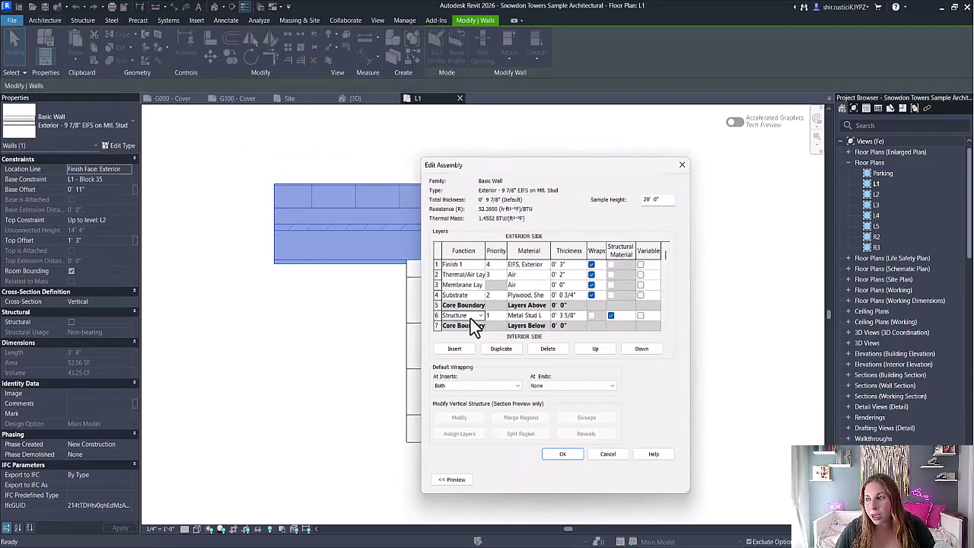
pyautogui.click(438, 314)
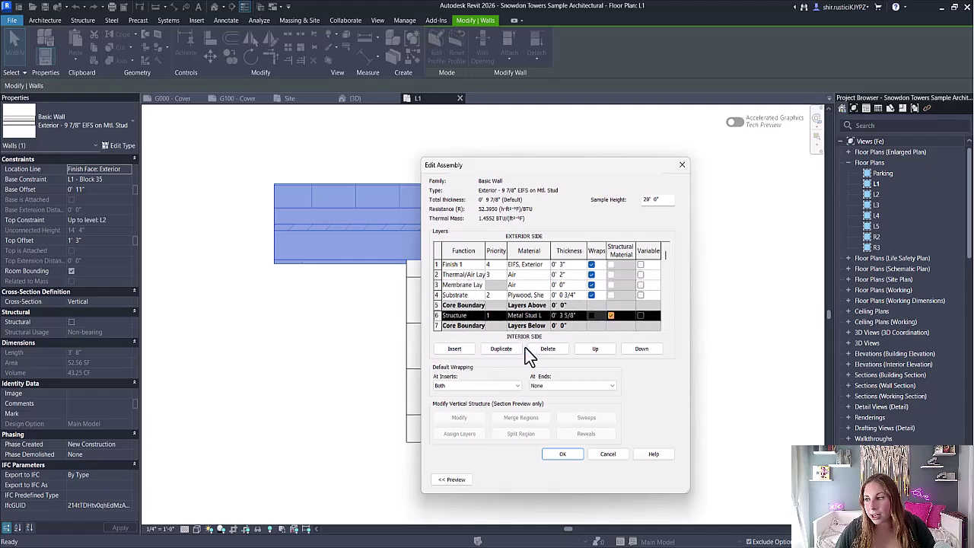
pyautogui.click(593, 350)
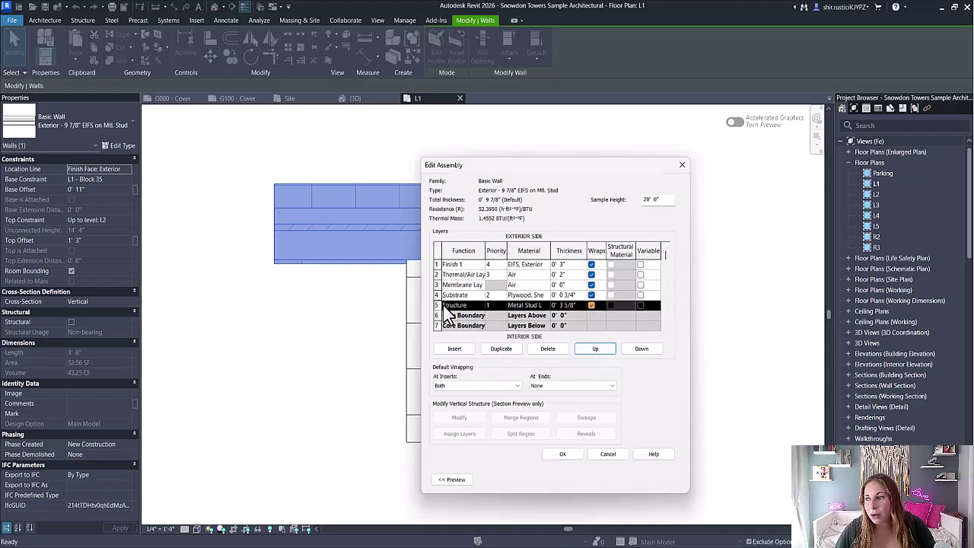
# Scroll through the layer list and reposition and widen the Edit Assembly window
pyautogui.scroll(-1, 464, 326)
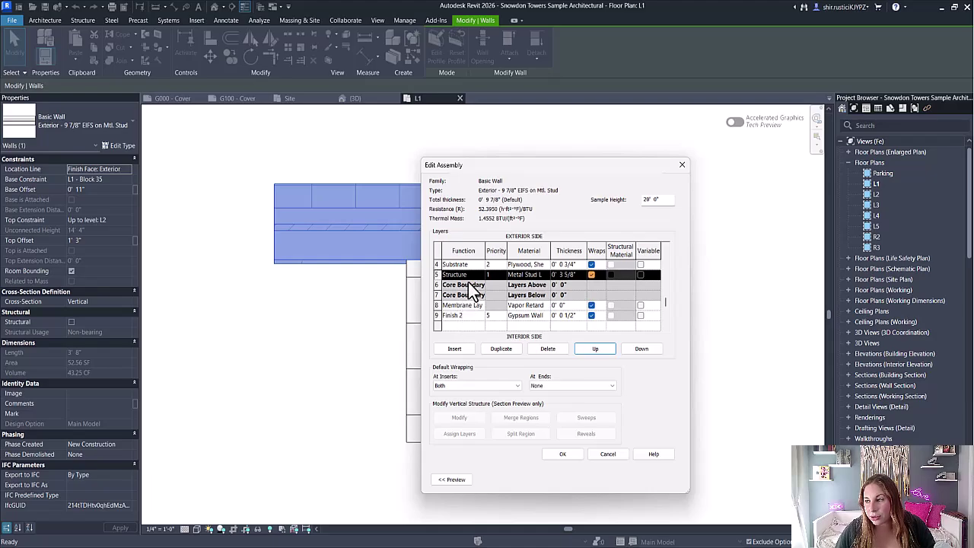
pyautogui.scroll(1, 469, 319)
pyautogui.scroll(-1, 470, 318)
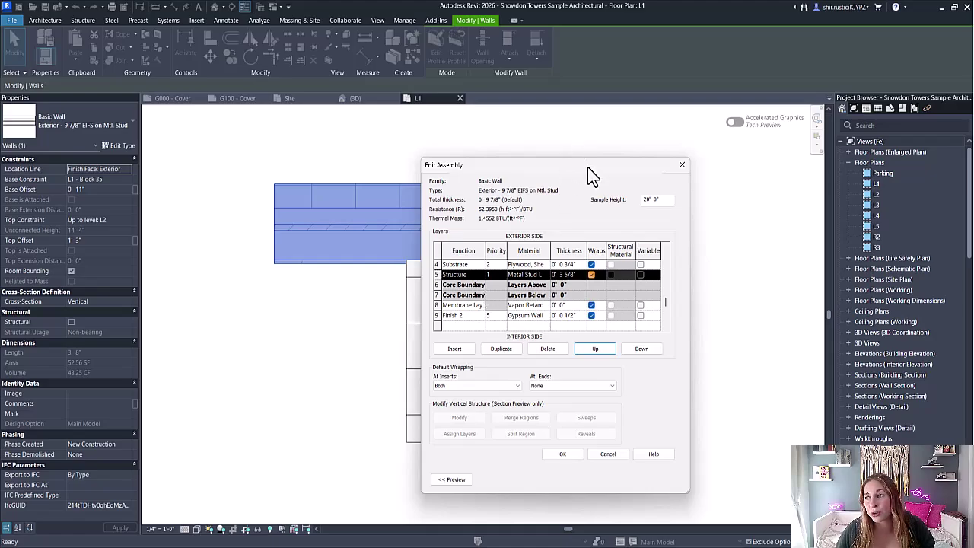
pyautogui.moveTo(587, 166); pyautogui.dragTo(579, 125)
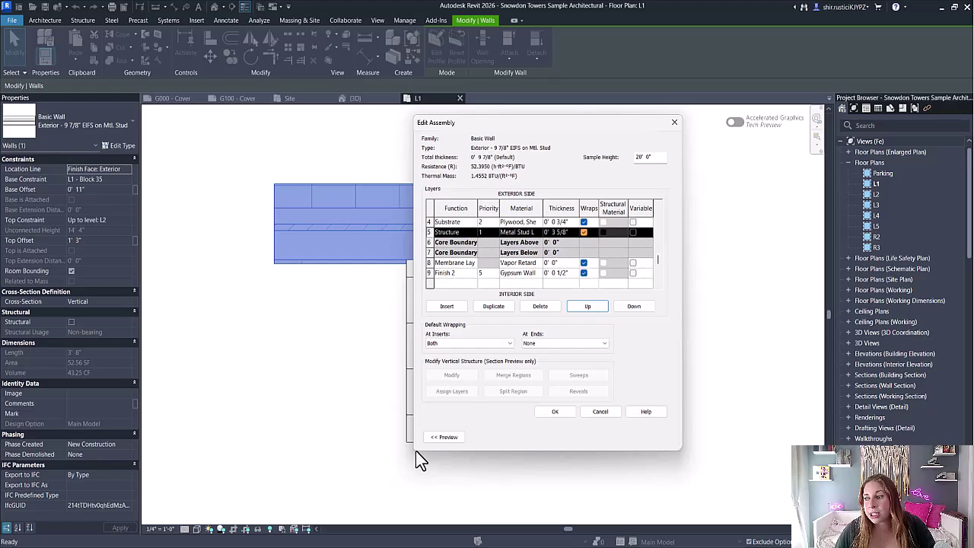
pyautogui.moveTo(416, 450); pyautogui.dragTo(304, 450)
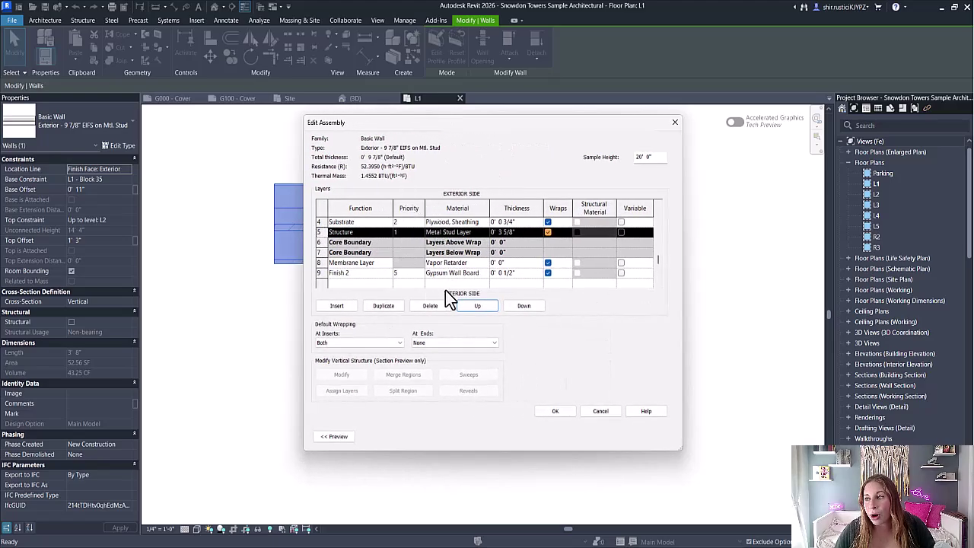
pyautogui.moveTo(455, 126); pyautogui.dragTo(736, 121)
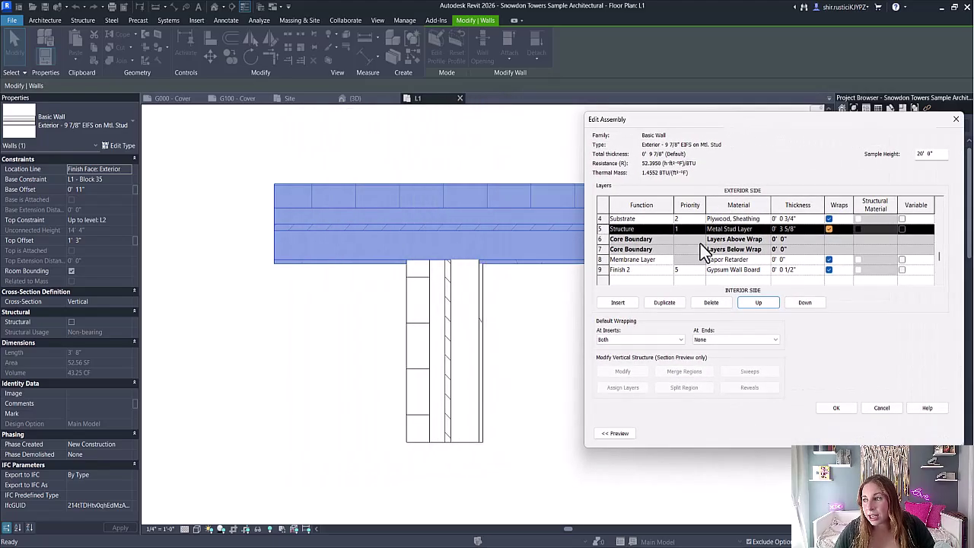
# Change the Thermal/Air Layer priority to 4, then apply and close the wall Type Properties
pyautogui.scroll(2, 692, 255)
pyautogui.scroll(-2, 685, 266)
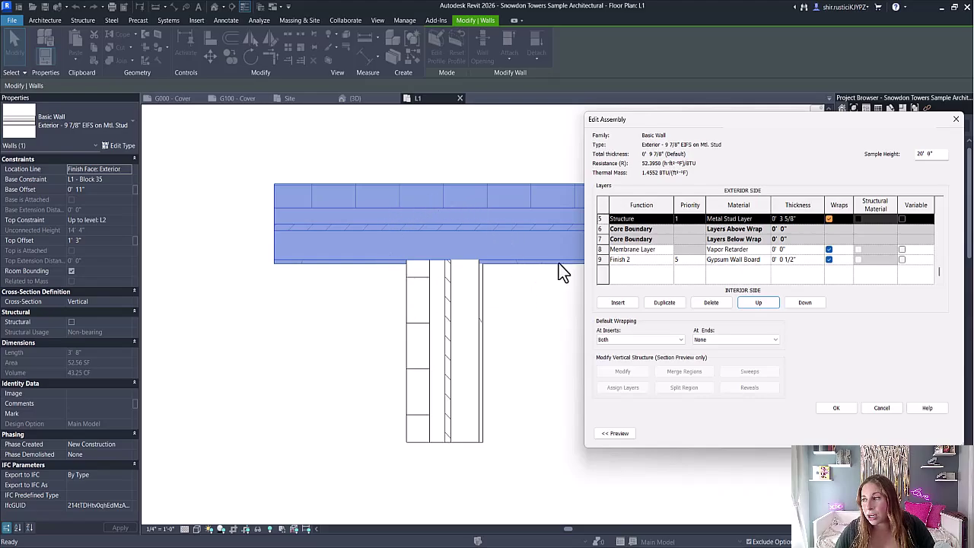
pyautogui.click(689, 262)
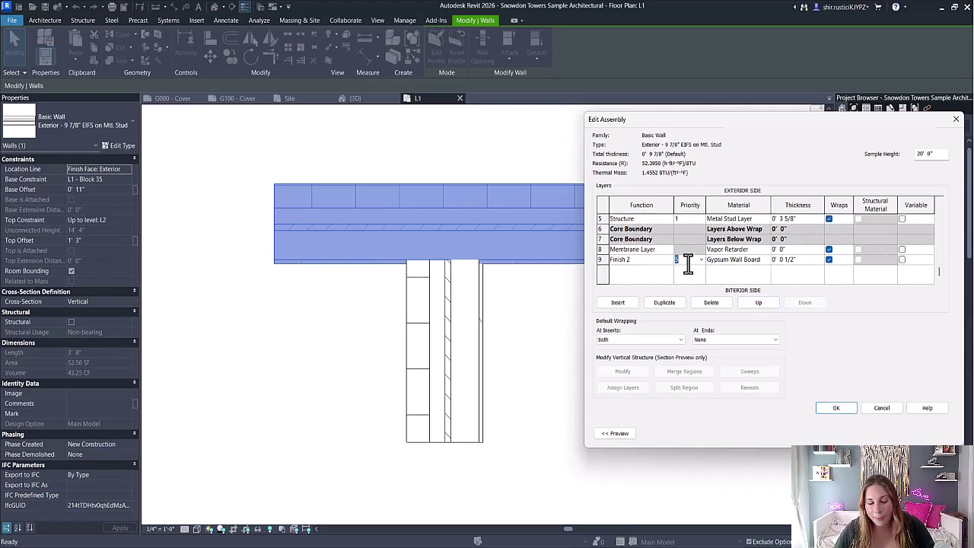
pyautogui.click(687, 261)
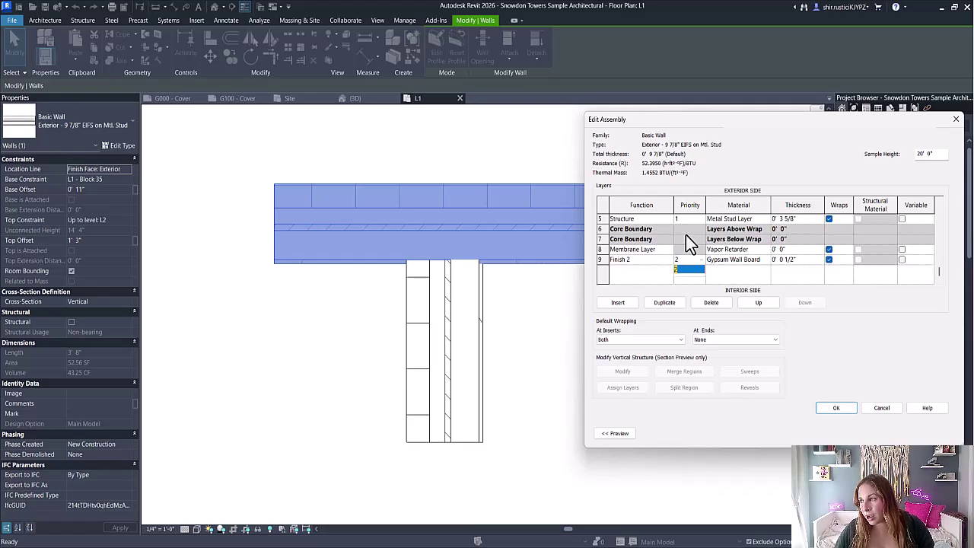
pyautogui.scroll(1, 685, 242)
pyautogui.scroll(1, 685, 244)
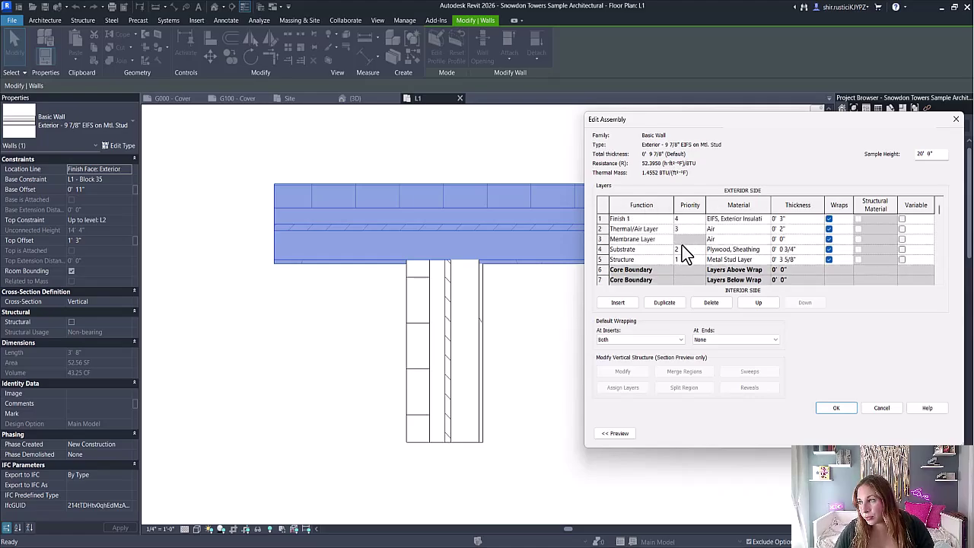
pyautogui.click(678, 229)
pyautogui.write('4')
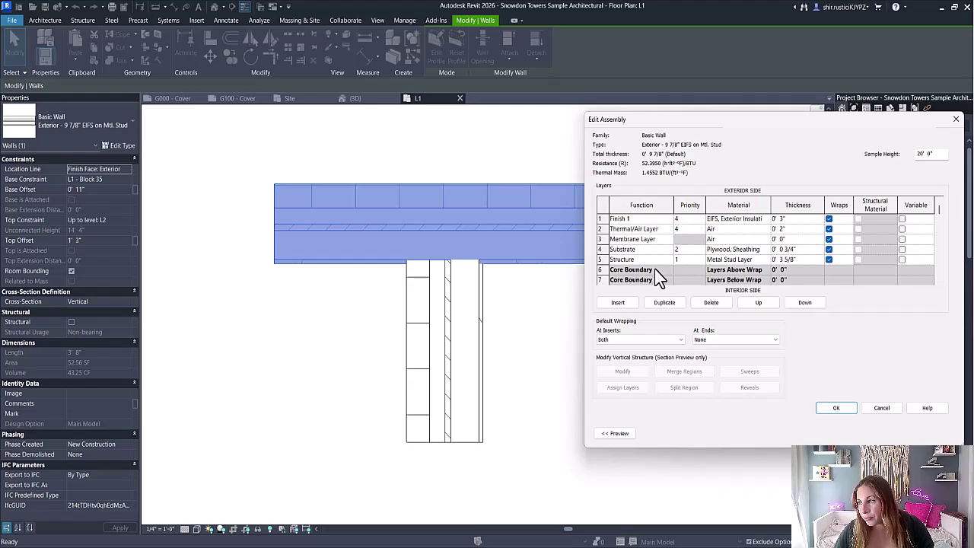
pyautogui.click(836, 408)
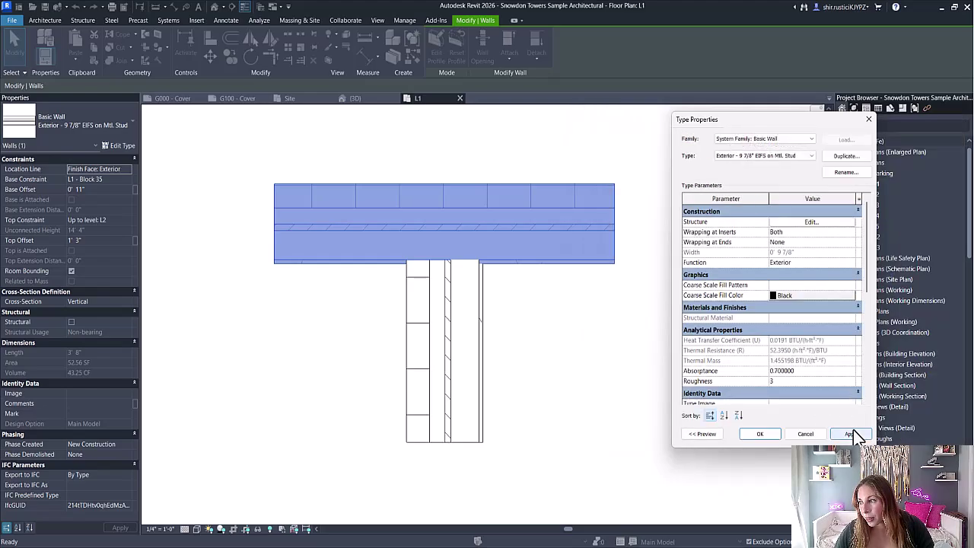
pyautogui.click(851, 435)
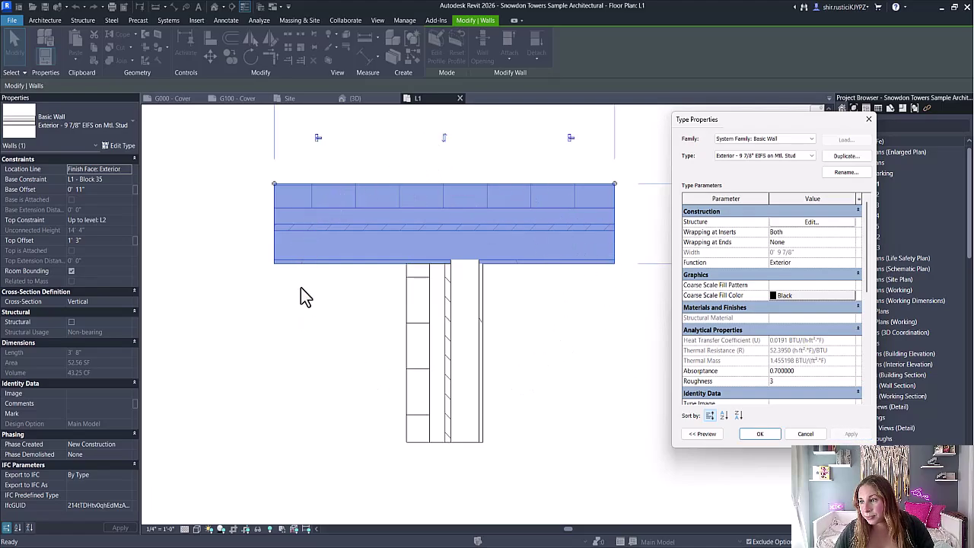
pyautogui.click(763, 435)
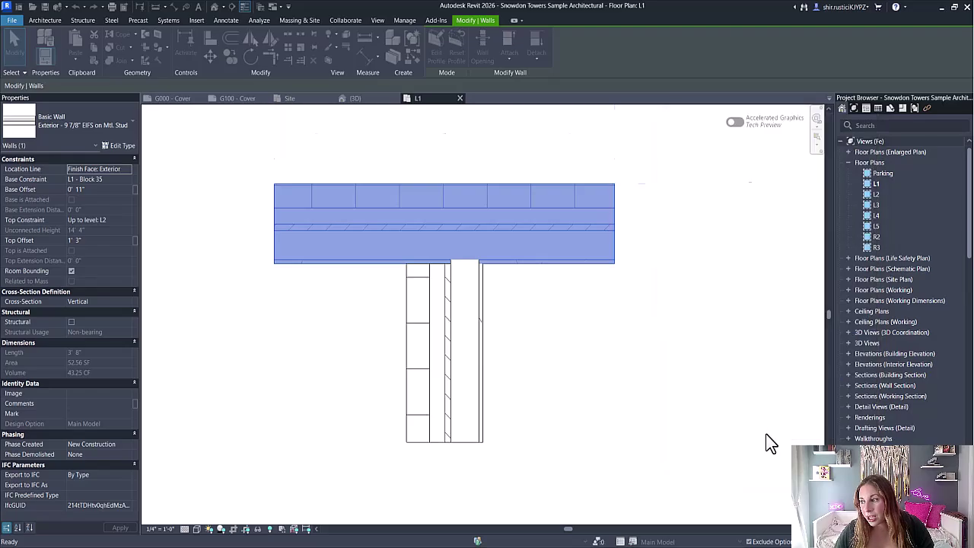
pyautogui.click(769, 444)
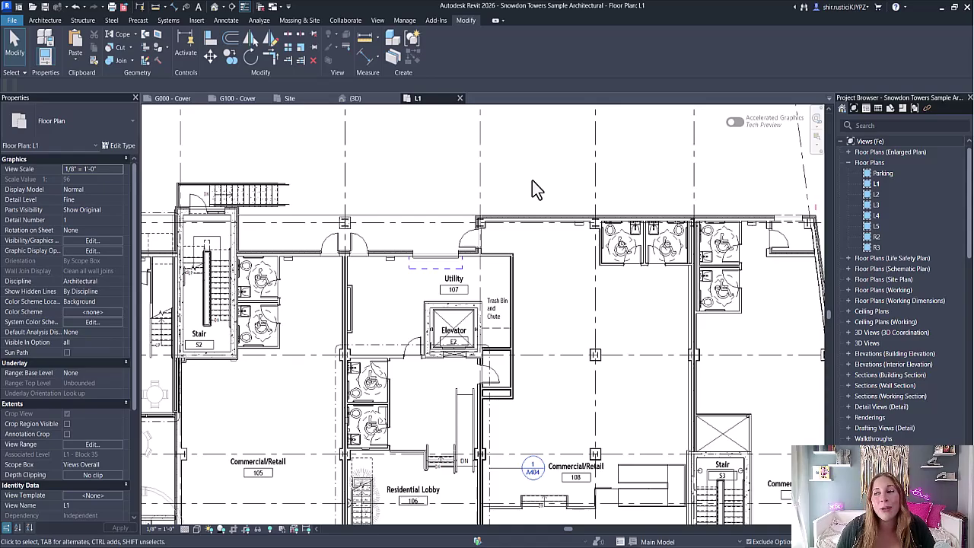
# Place a callout referencing Partition Type view 2/A502 beside Utility
pyautogui.click(377, 21)
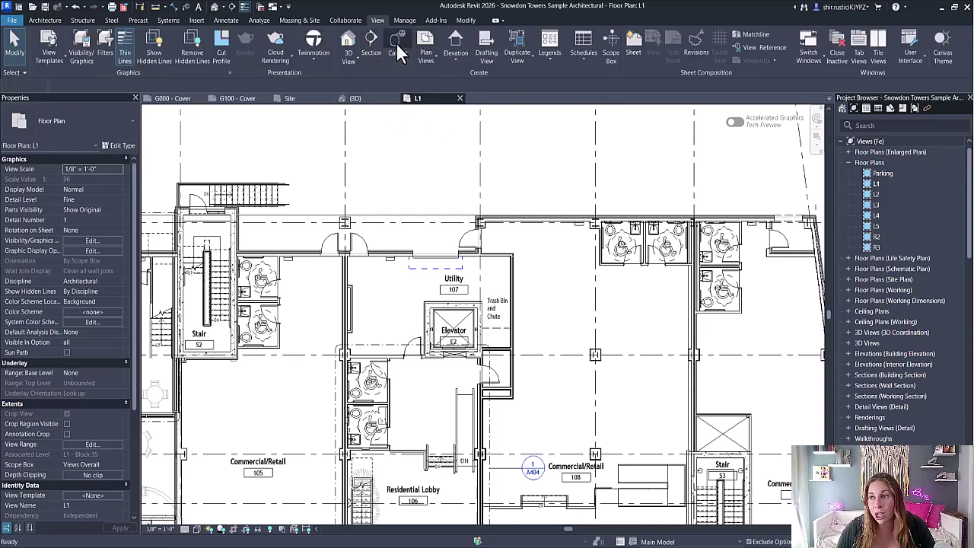
pyautogui.click(396, 41)
pyautogui.click(432, 42)
pyautogui.click(477, 53)
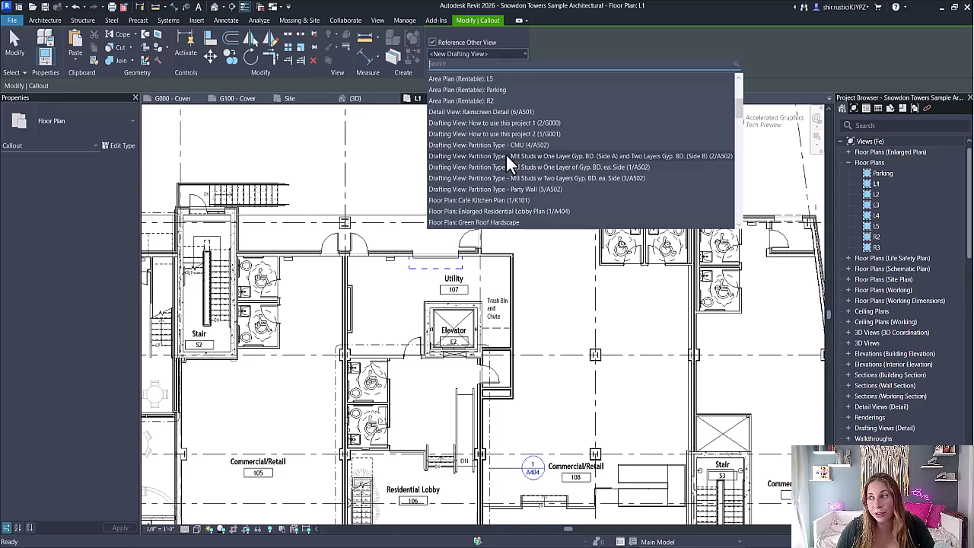
pyautogui.click(505, 155)
pyautogui.scroll(2, 496, 237)
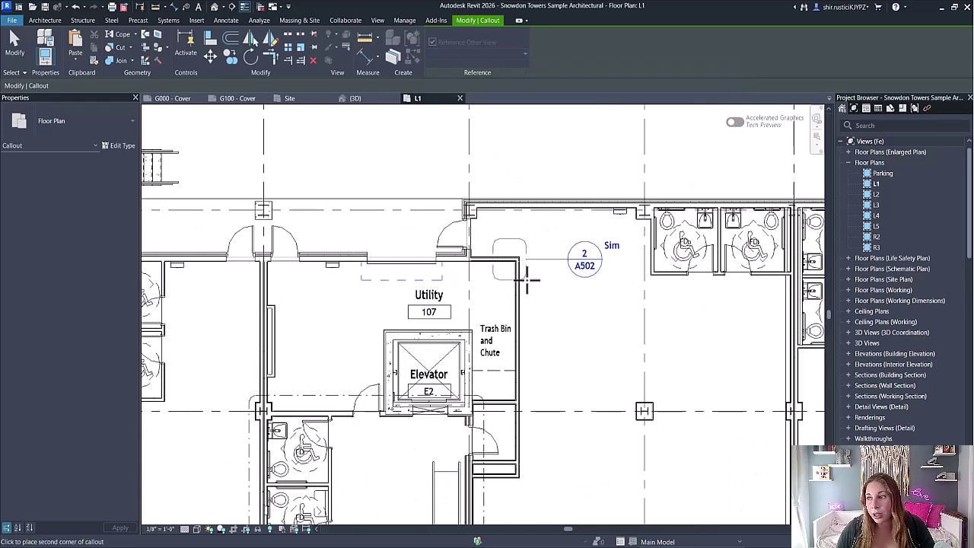
pyautogui.click(553, 311)
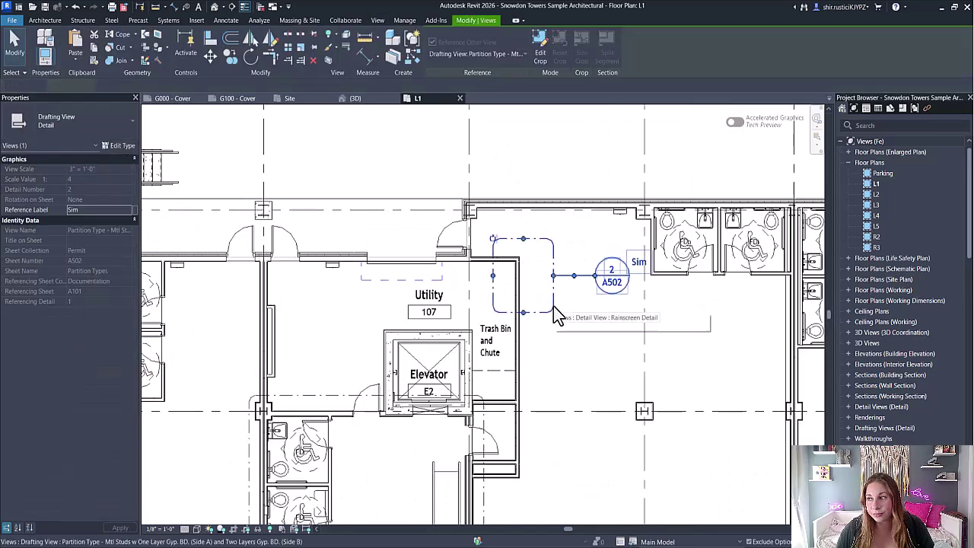
# Copy the callout with CO and position the copy near grid D
pyautogui.press('c')
pyautogui.press('o')
pyautogui.click(582, 308)
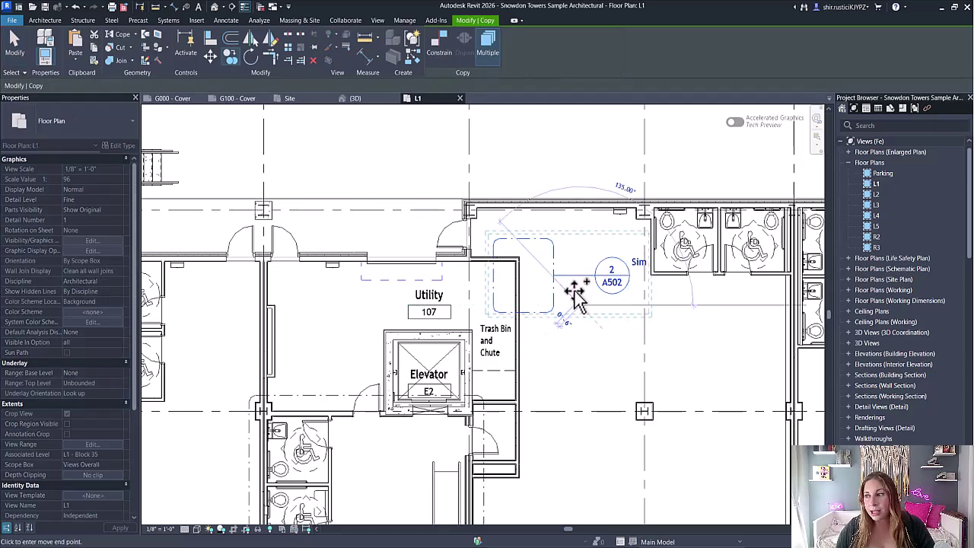
pyautogui.scroll(-4, 577, 296)
pyautogui.scroll(3, 533, 279)
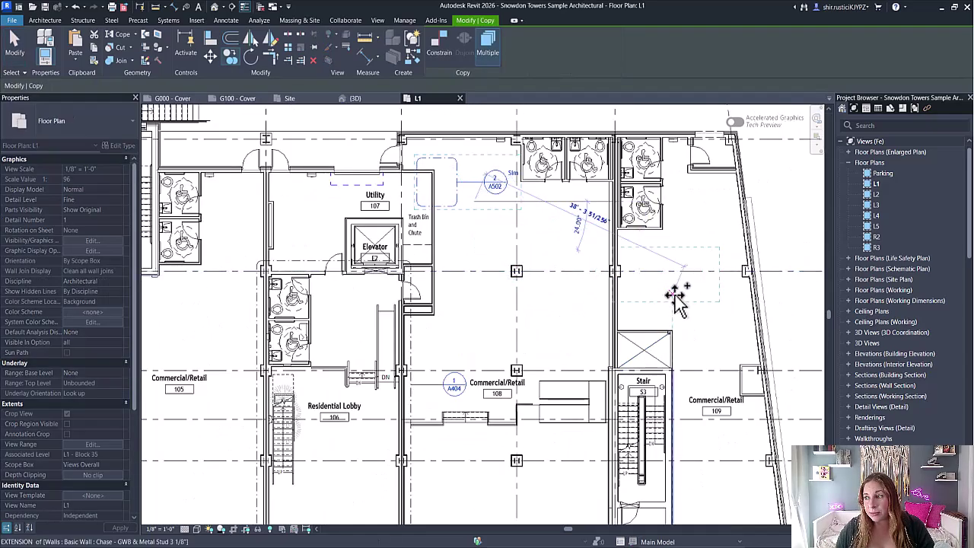
pyautogui.click(636, 289)
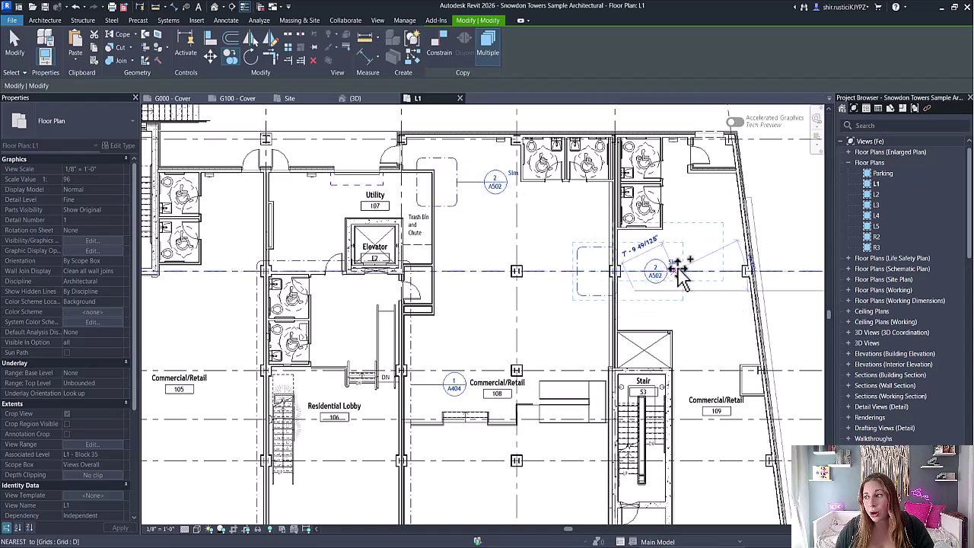
pyautogui.press('Escape')
pyautogui.click(652, 268)
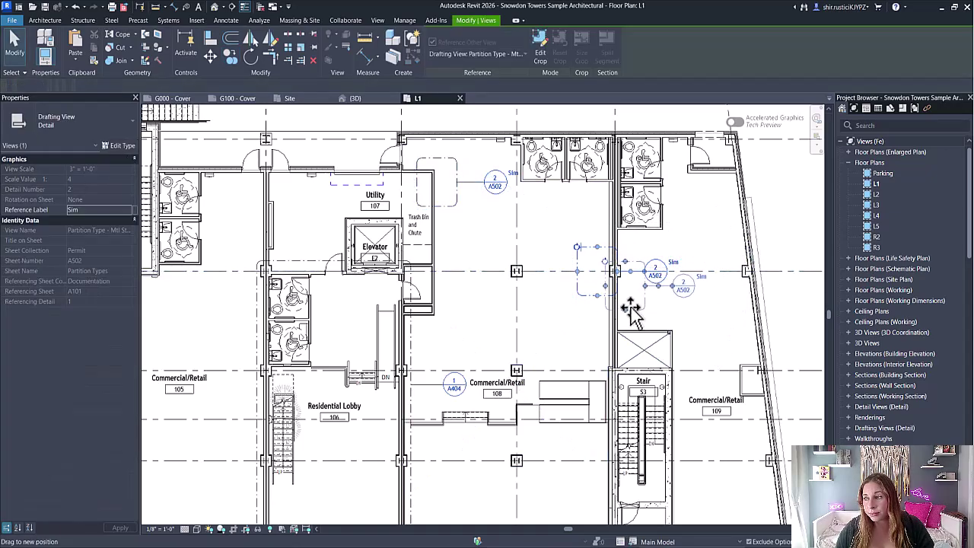
pyautogui.moveTo(633, 312); pyautogui.dragTo(696, 270)
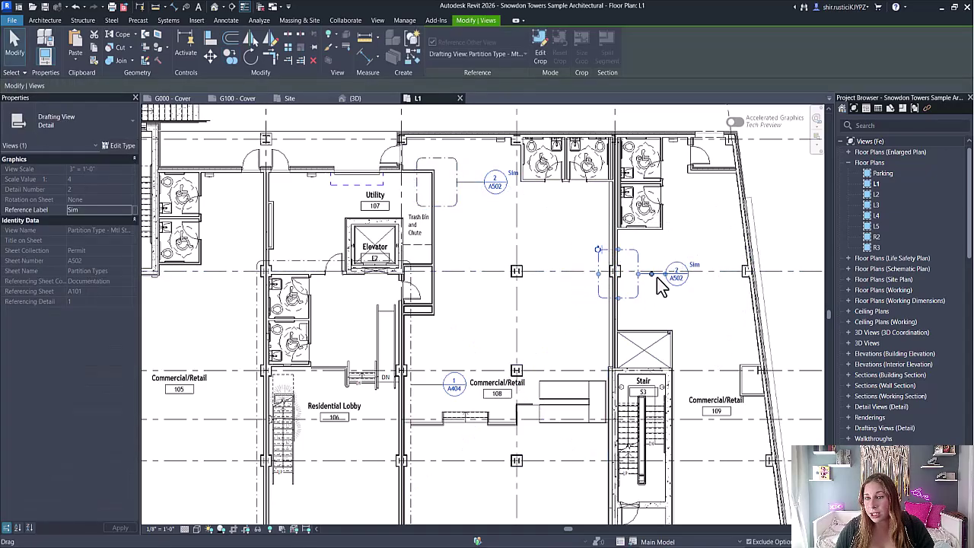
# Set the copy's Reference Label to 'Typ' and shift the Utility callout tag down
pyautogui.click(87, 211)
pyautogui.write('Typ')
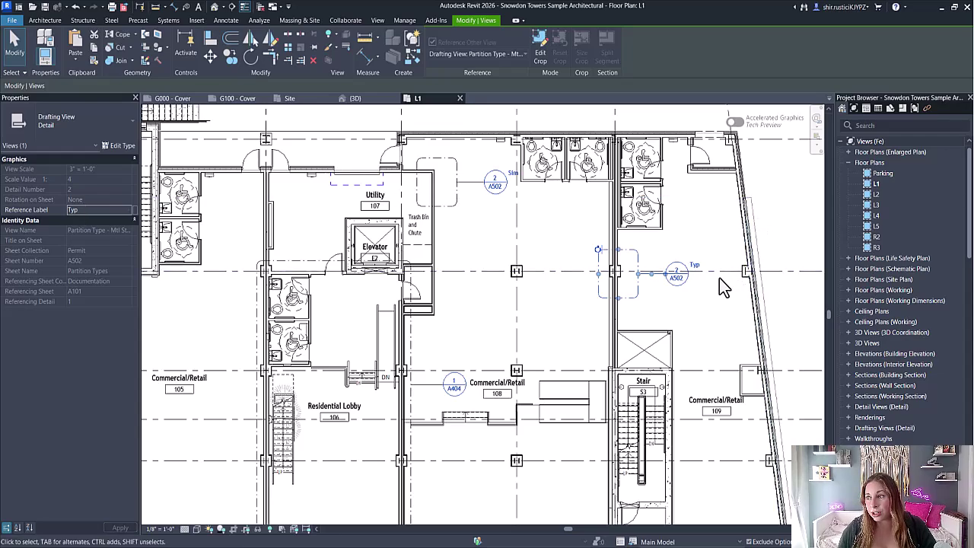
pyautogui.click(472, 190)
pyautogui.moveTo(473, 190)
pyautogui.mouseDown()
pyautogui.moveTo(463, 200)
pyautogui.moveTo(470, 207)
pyautogui.mouseUp()
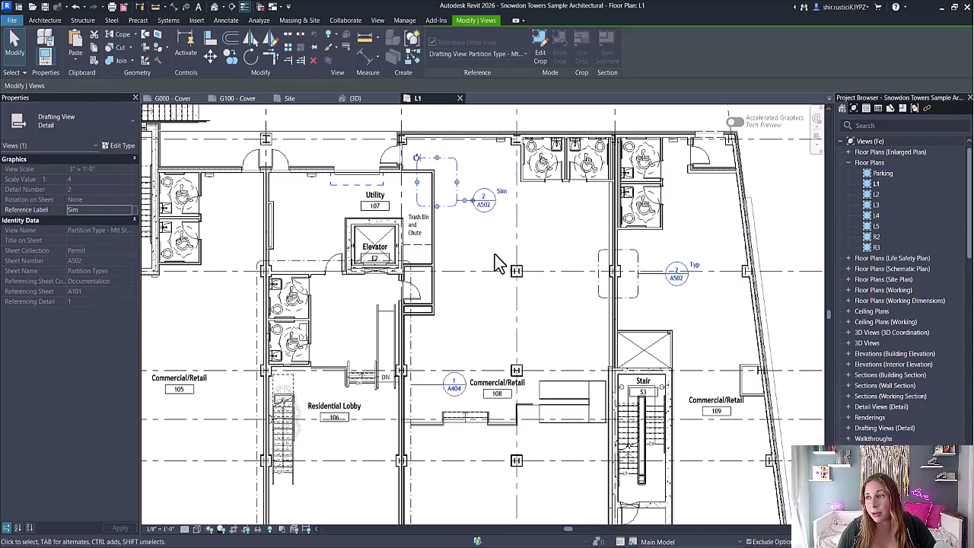
pyautogui.click(473, 213)
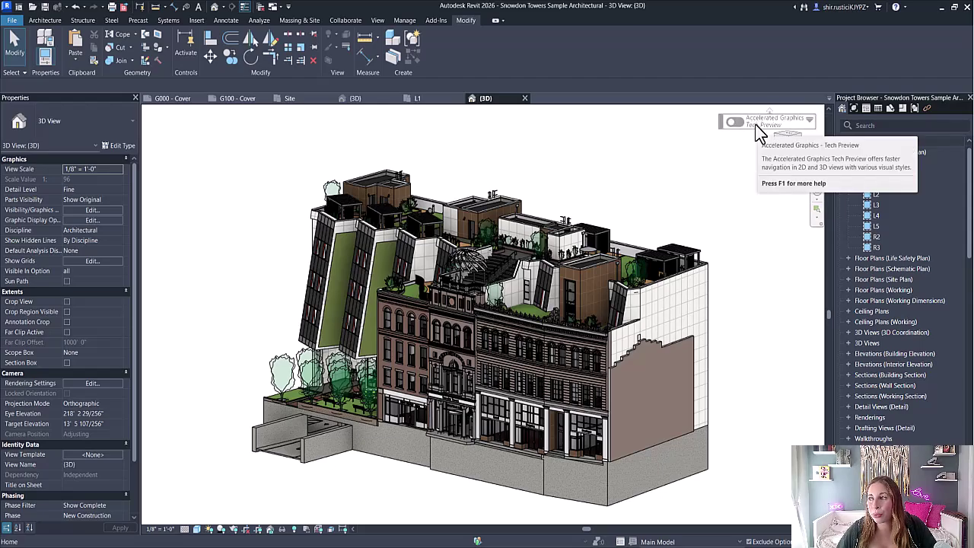
# Enable Accelerated Graphics, test it by orbiting, and dock its toolbar at Bottom-left
pyautogui.click(733, 123)
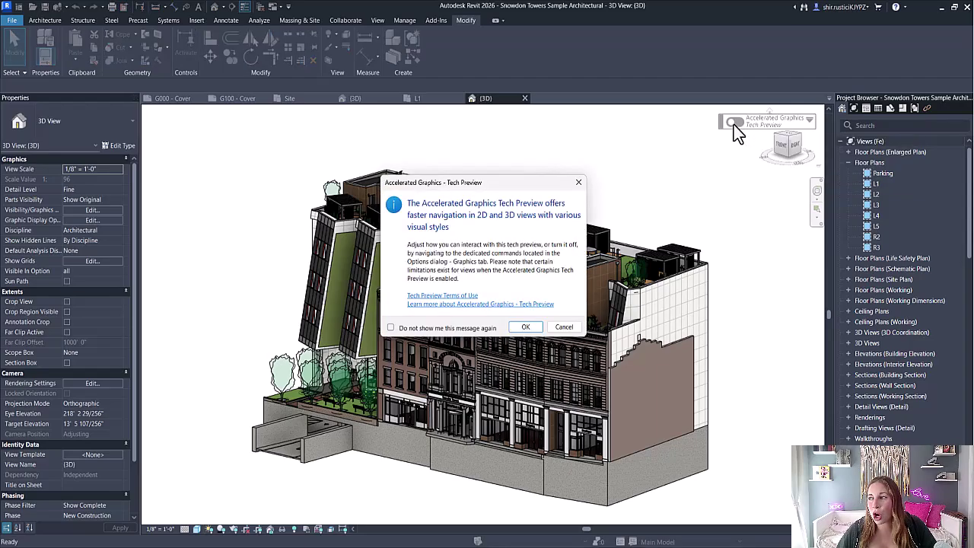
pyautogui.click(537, 327)
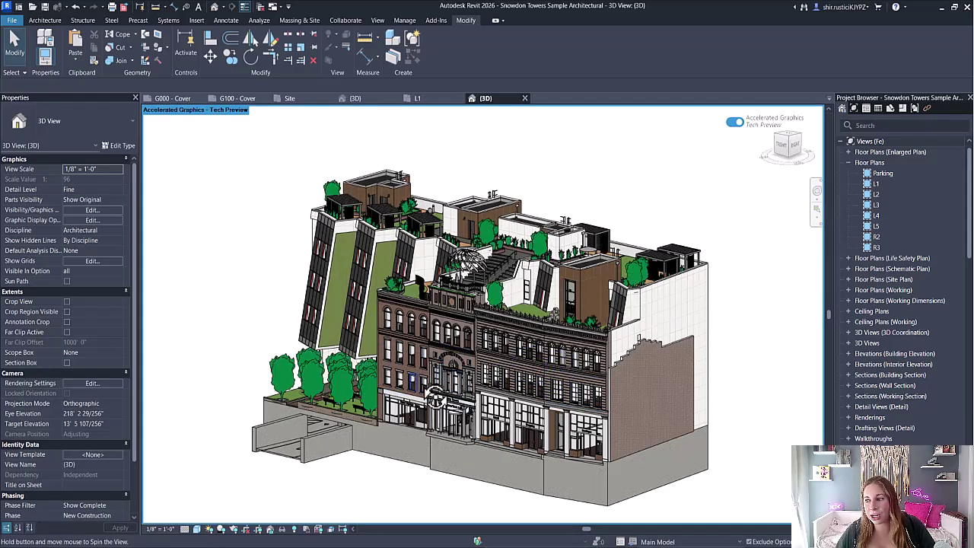
pyautogui.keyDown('shift'); pyautogui.moveTo(435, 398); pyautogui.dragTo(406, 404, button='middle'); pyautogui.keyUp('shift')
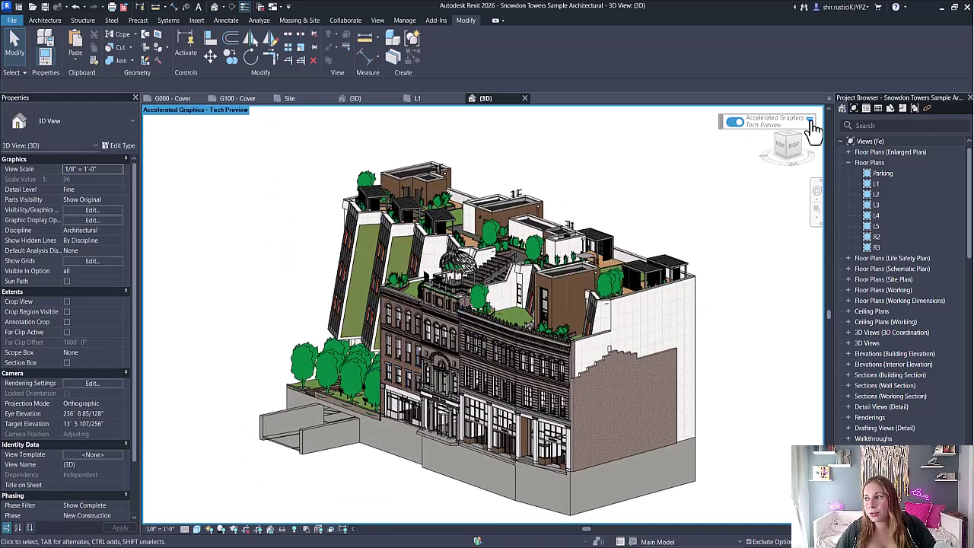
pyautogui.click(810, 122)
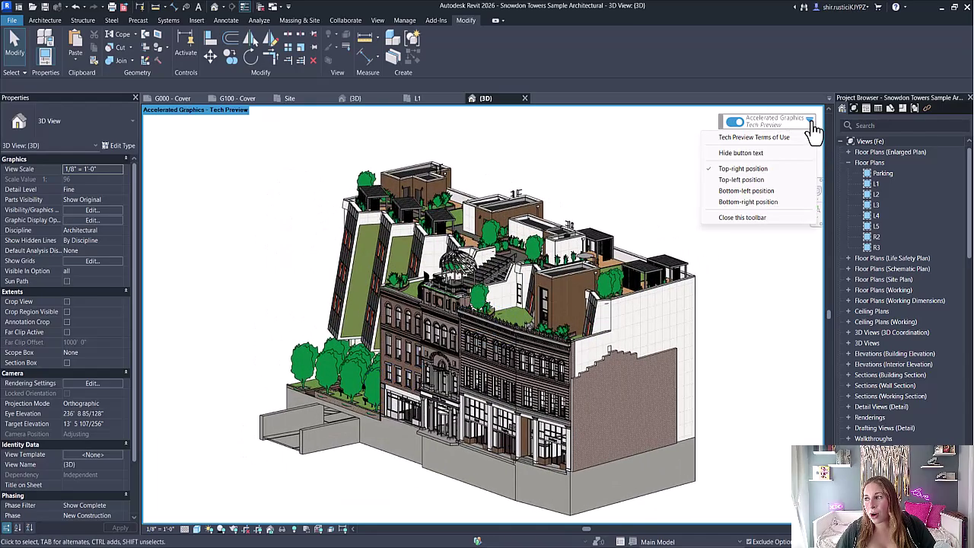
pyautogui.click(771, 191)
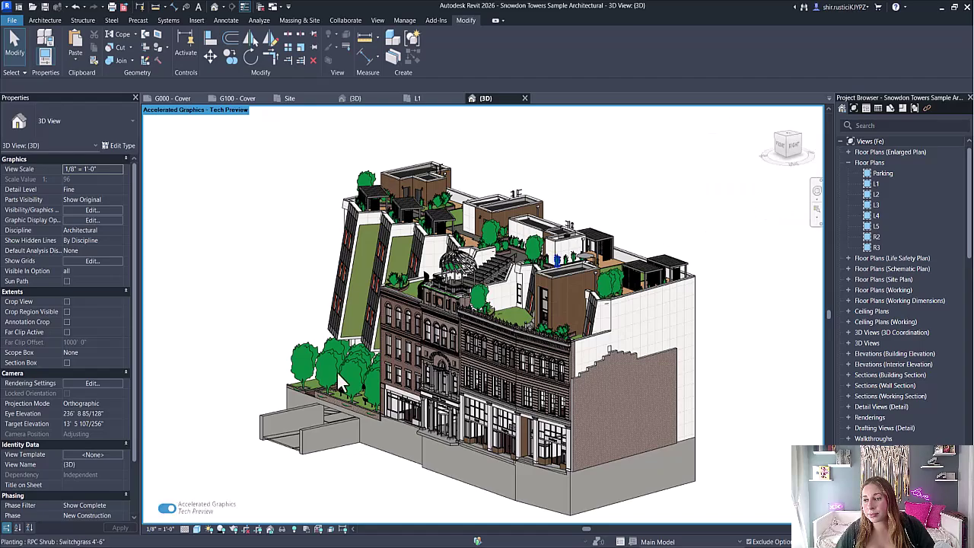